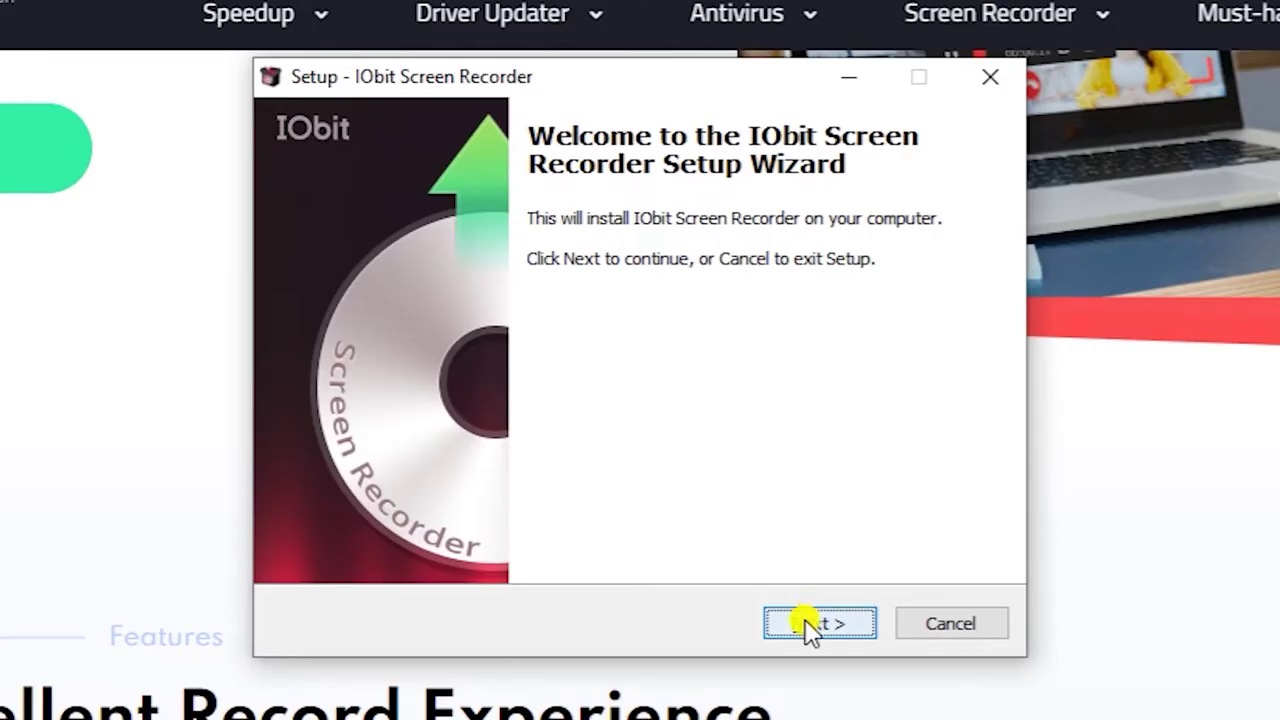
Step: Install IObit Screen Recorder in the default folder with a desktop icon and taskbar pin, and launch it on finishing setup
{"action": "left_click", "coordinate": [805, 619]}
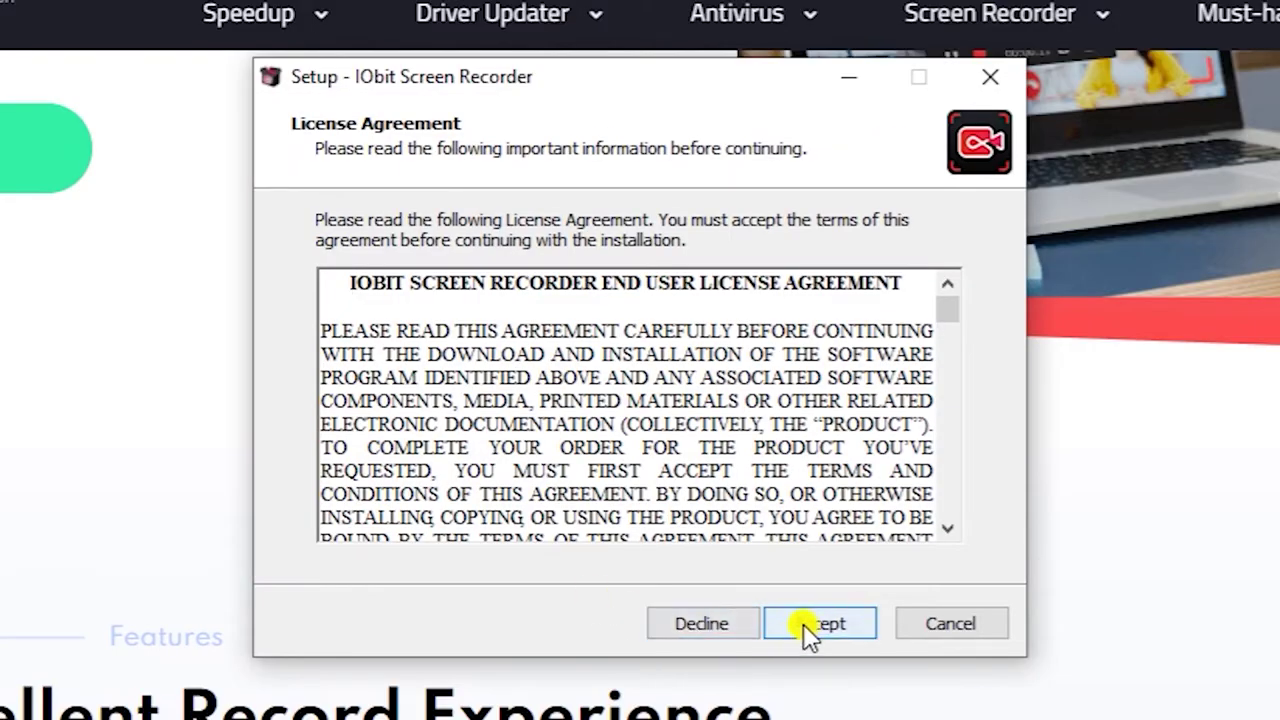
{"action": "left_click", "coordinate": [803, 623]}
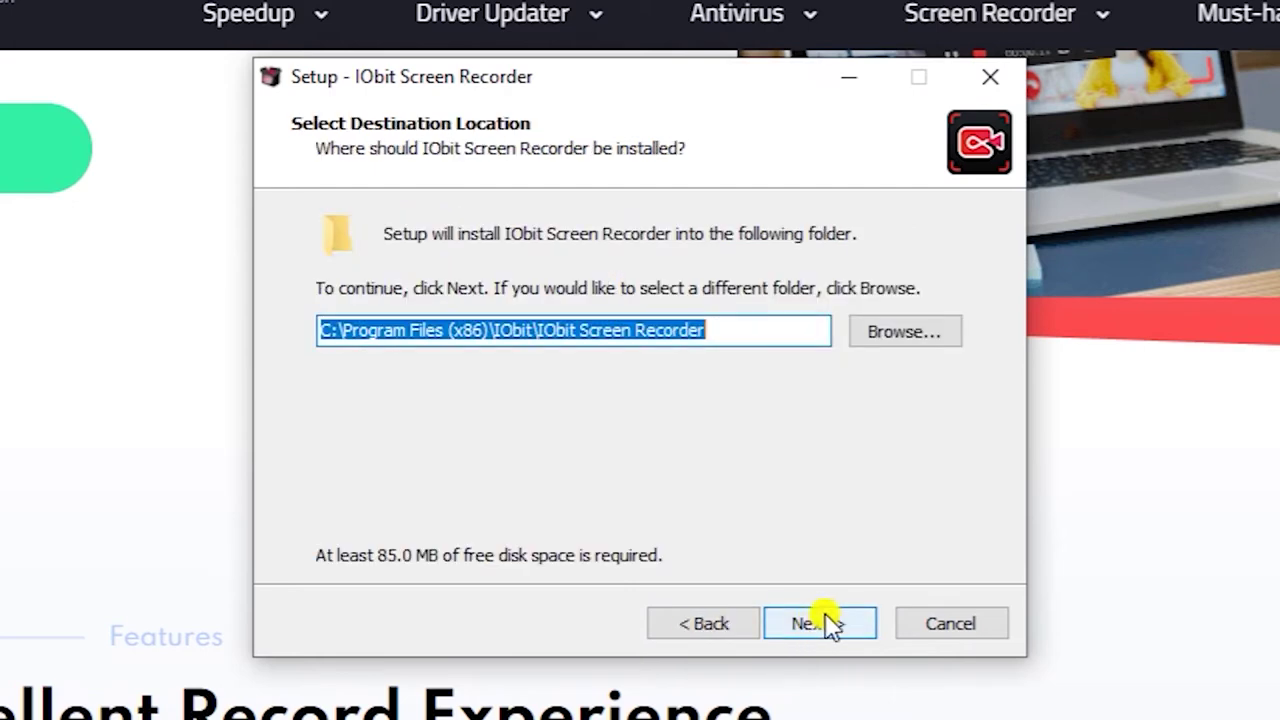
{"action": "left_click", "coordinate": [828, 623]}
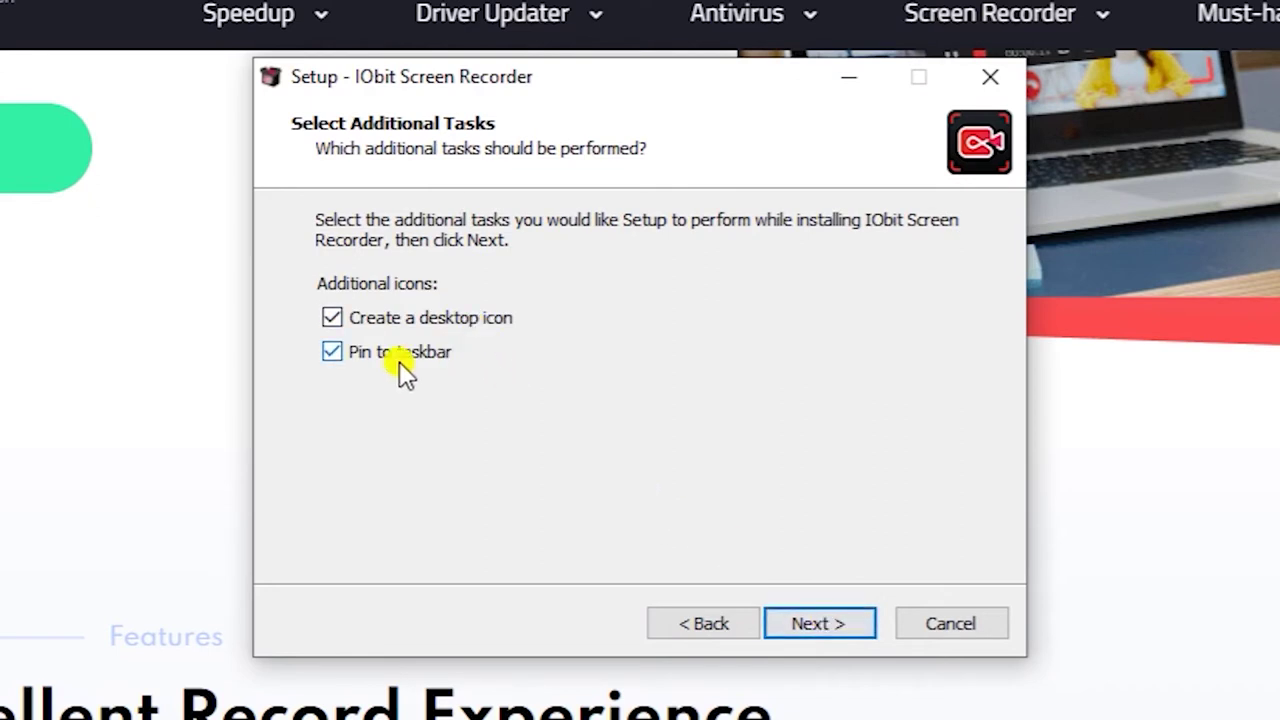
{"action": "left_click", "coordinate": [834, 619]}
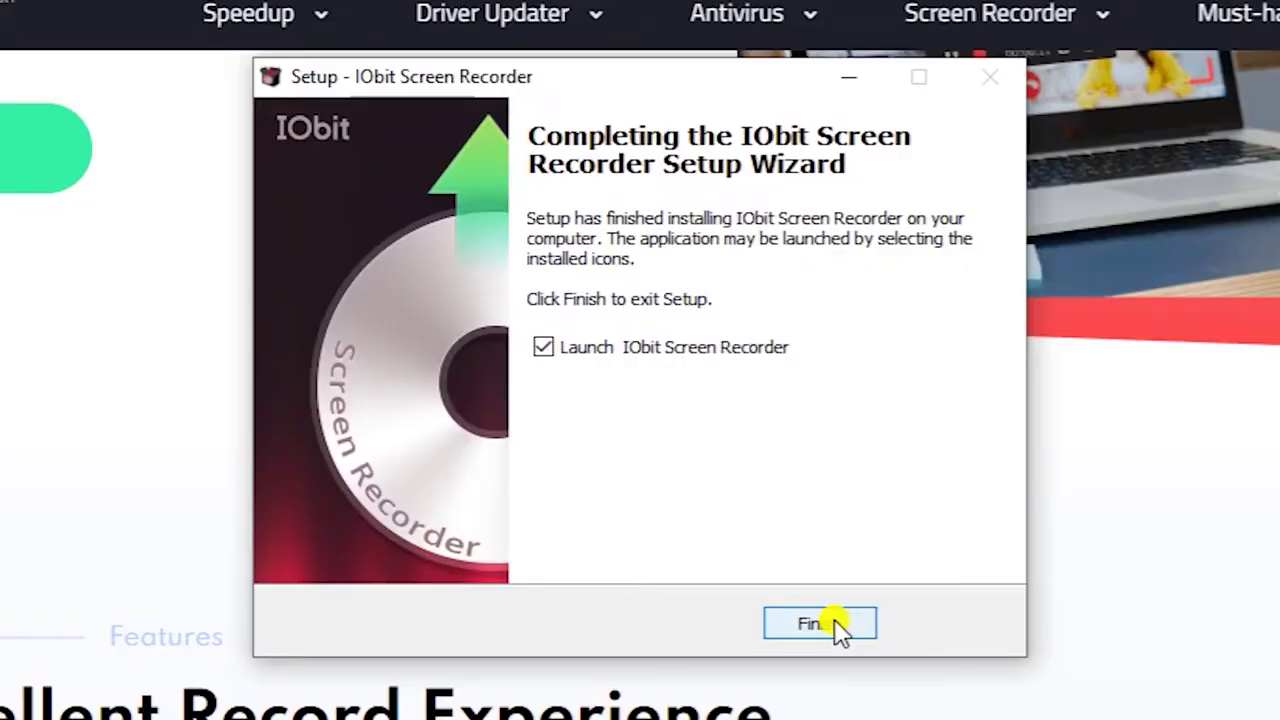
{"action": "left_click", "coordinate": [834, 619]}
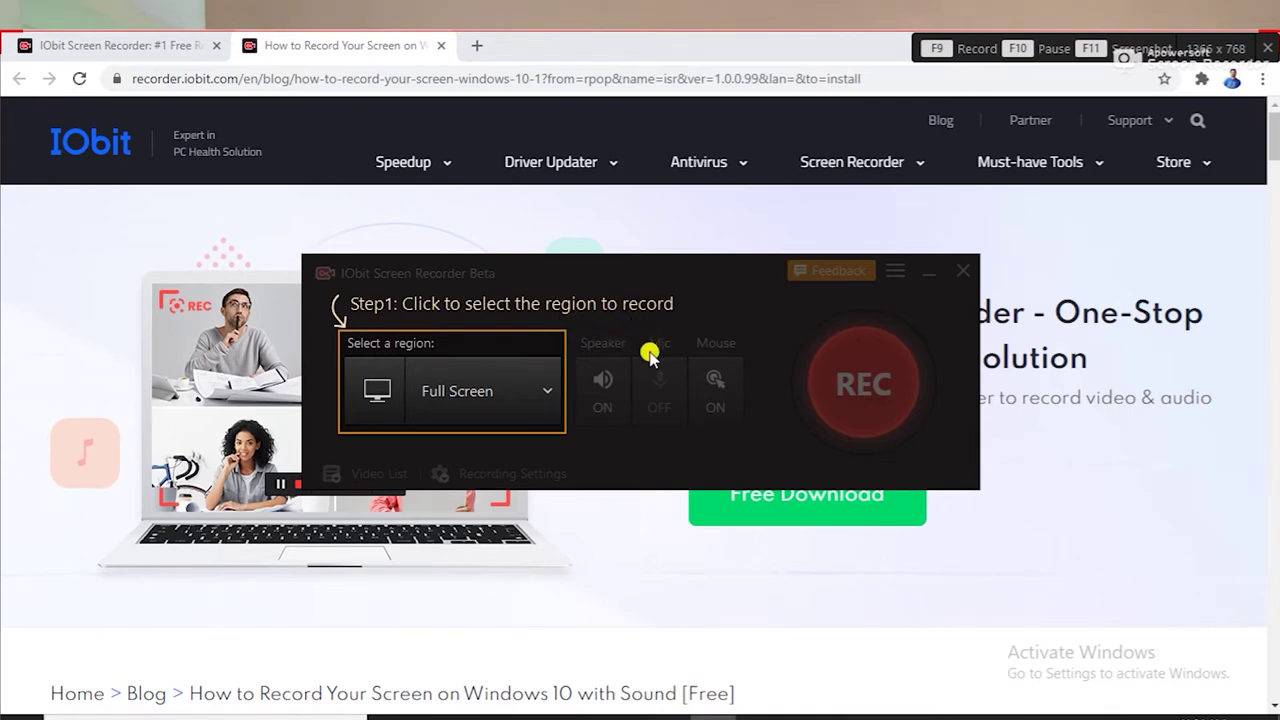
Step: Go through the three-step introductory guide covering region, audio and mouse, and recording start until it closes
{"action": "left_click", "coordinate": [501, 405]}
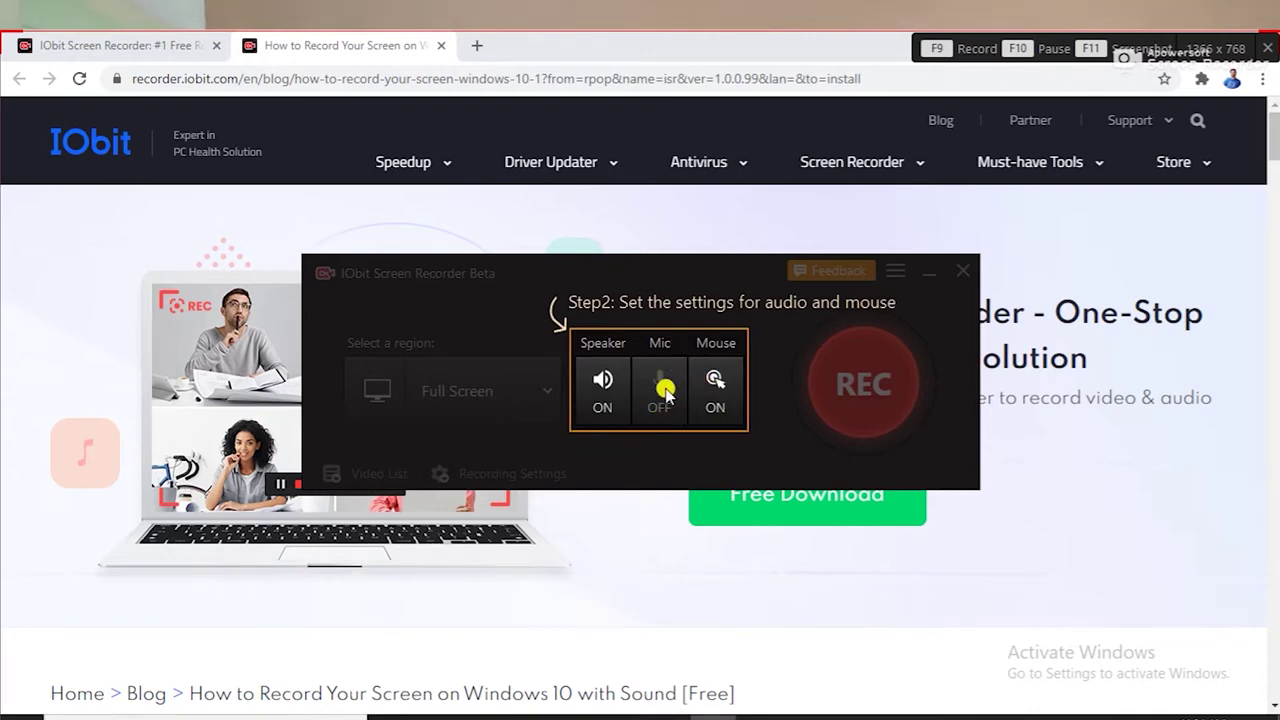
{"action": "left_click", "coordinate": [755, 368]}
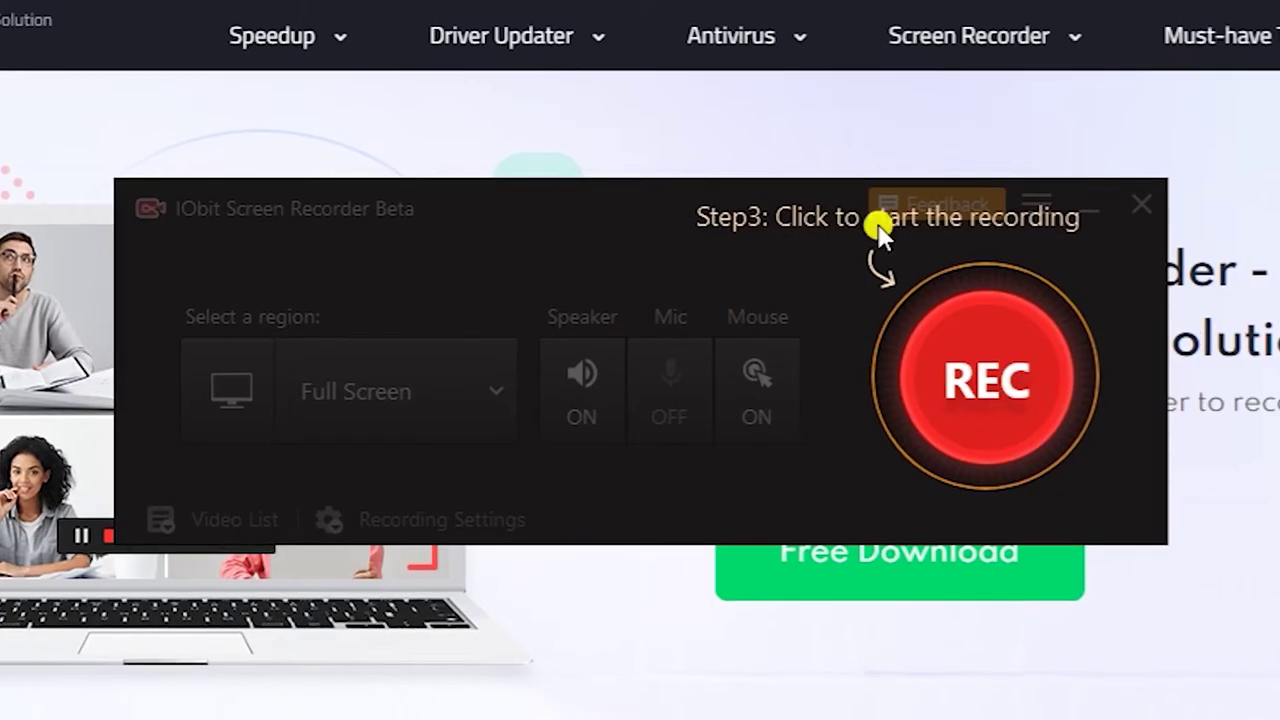
{"action": "left_click", "coordinate": [760, 303]}
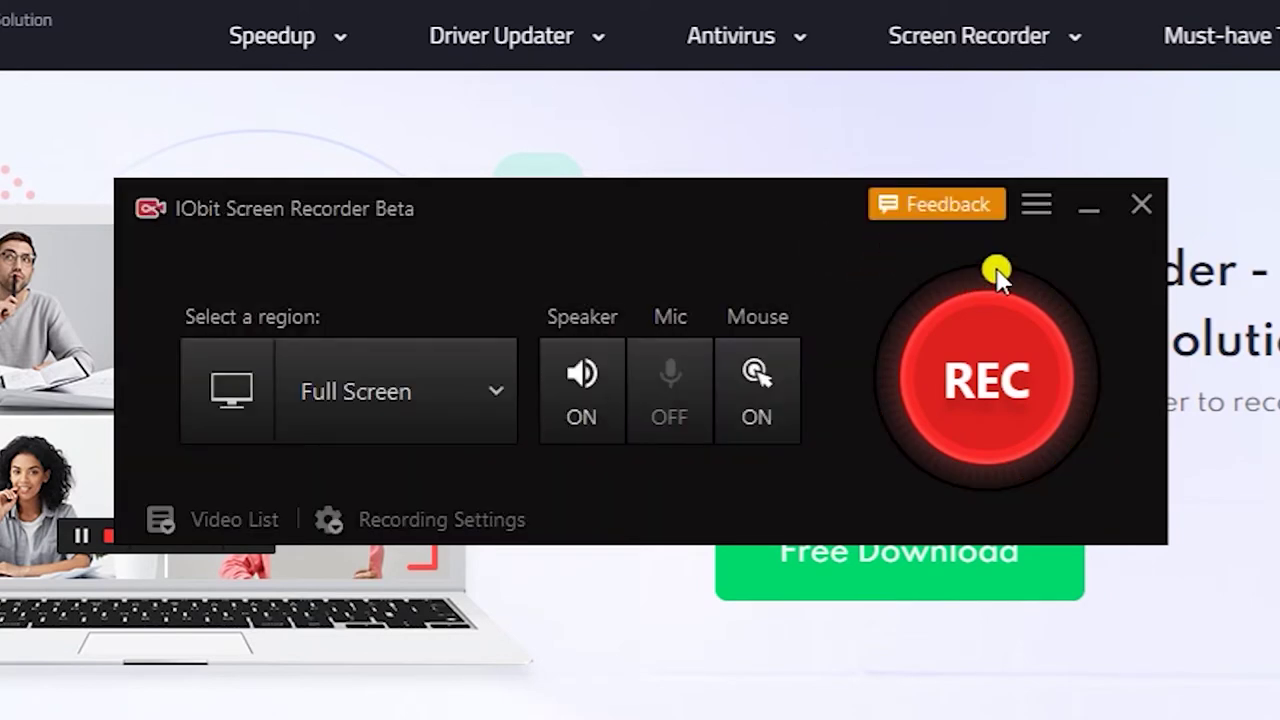
Step: Open the recorder's general settings, check its icon among the hidden system tray items, and bring the settings window back into view
{"action": "left_click", "coordinate": [1039, 206]}
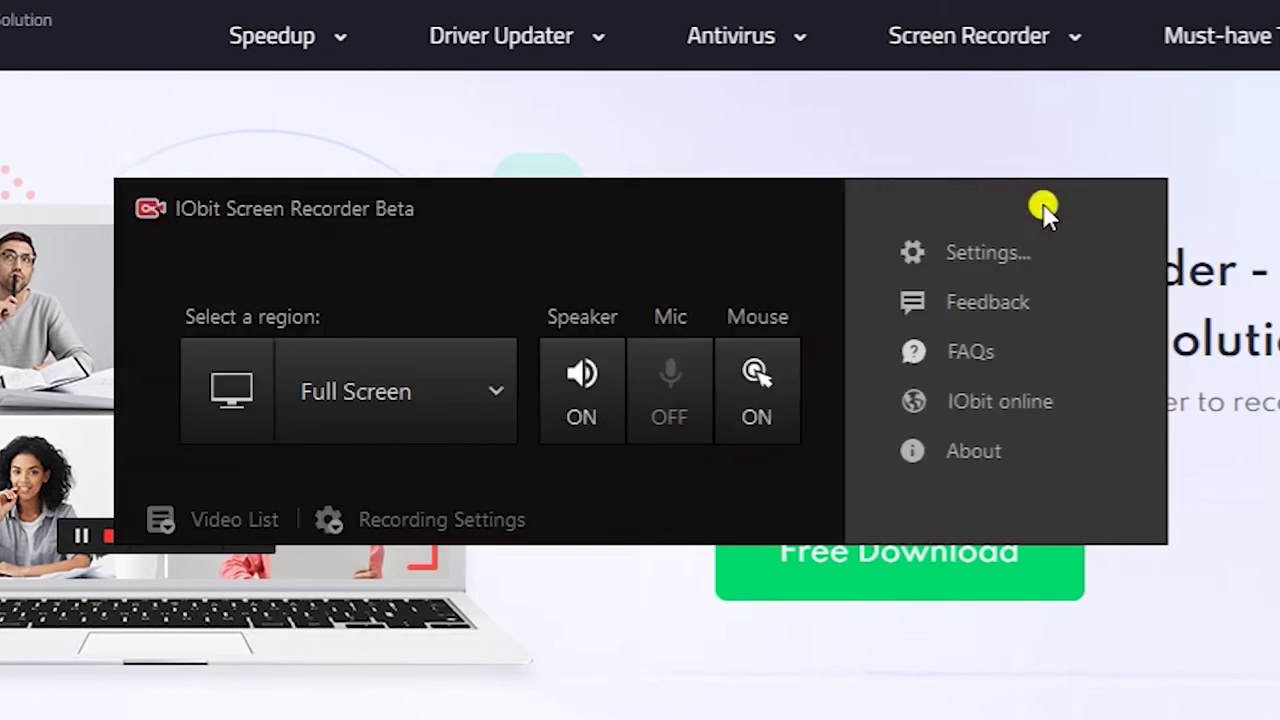
{"action": "left_click", "coordinate": [1010, 252]}
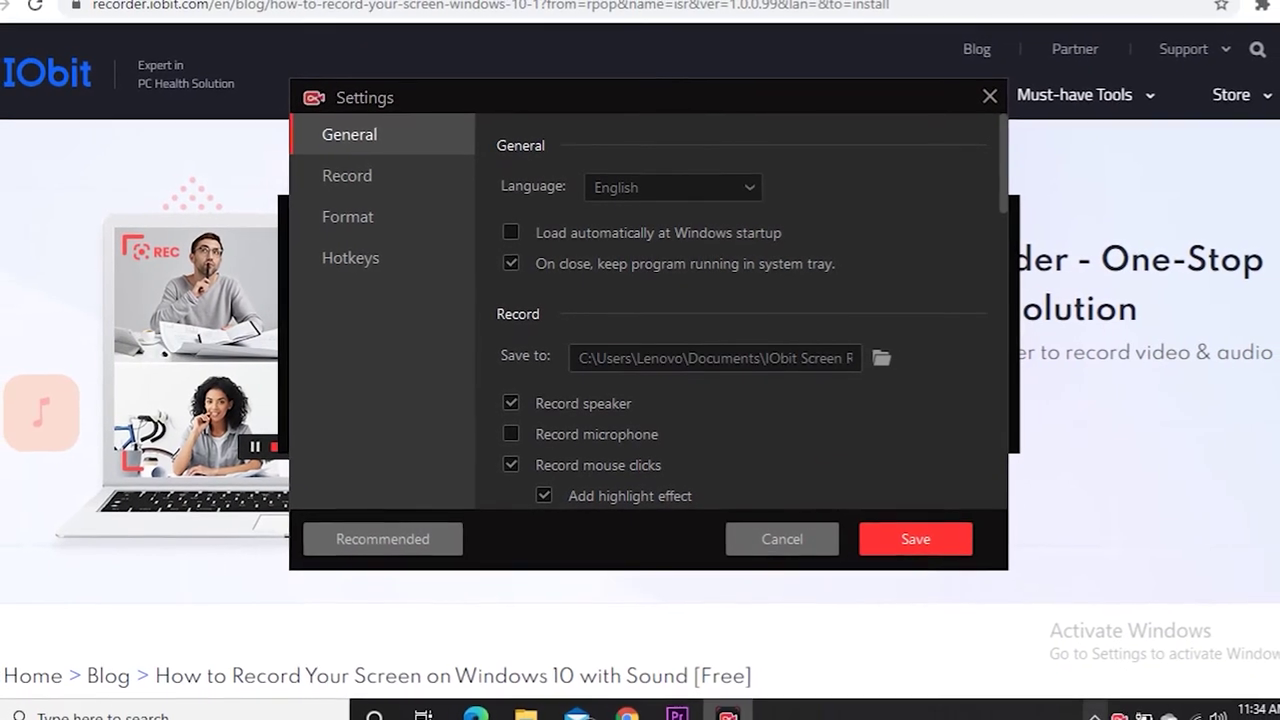
{"action": "left_click", "coordinate": [1095, 716]}
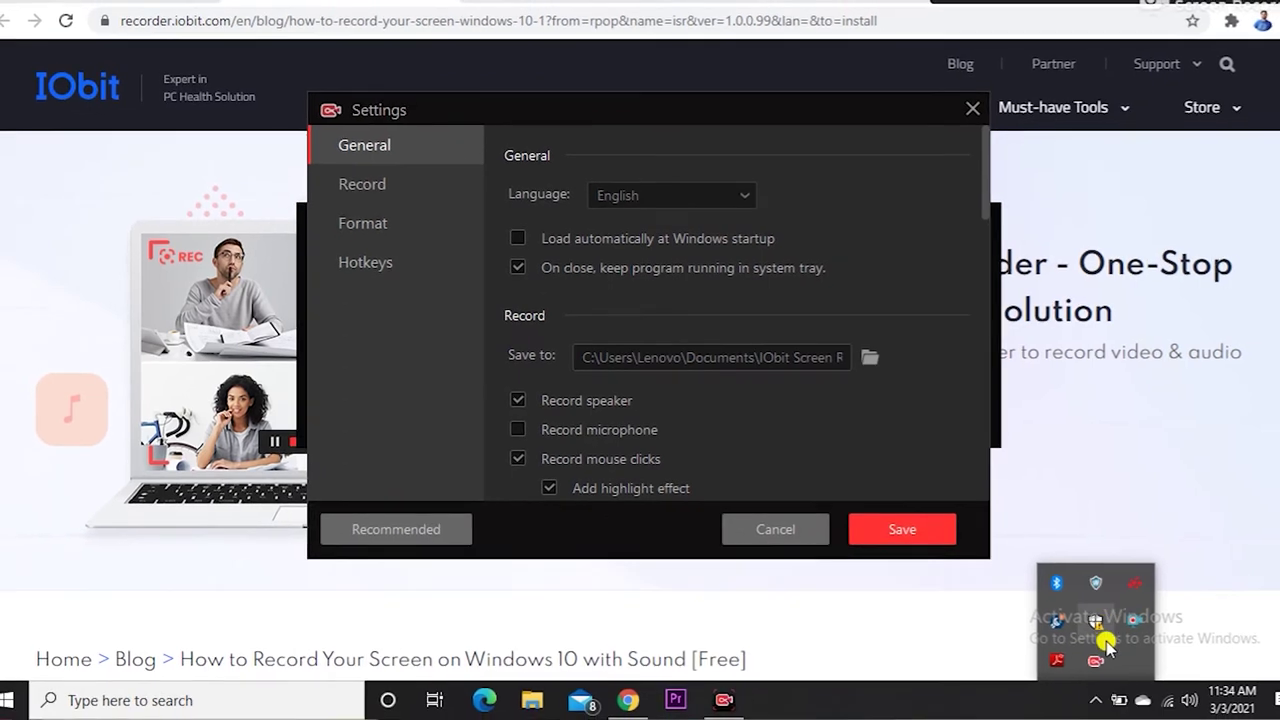
{"action": "left_click", "coordinate": [1122, 517]}
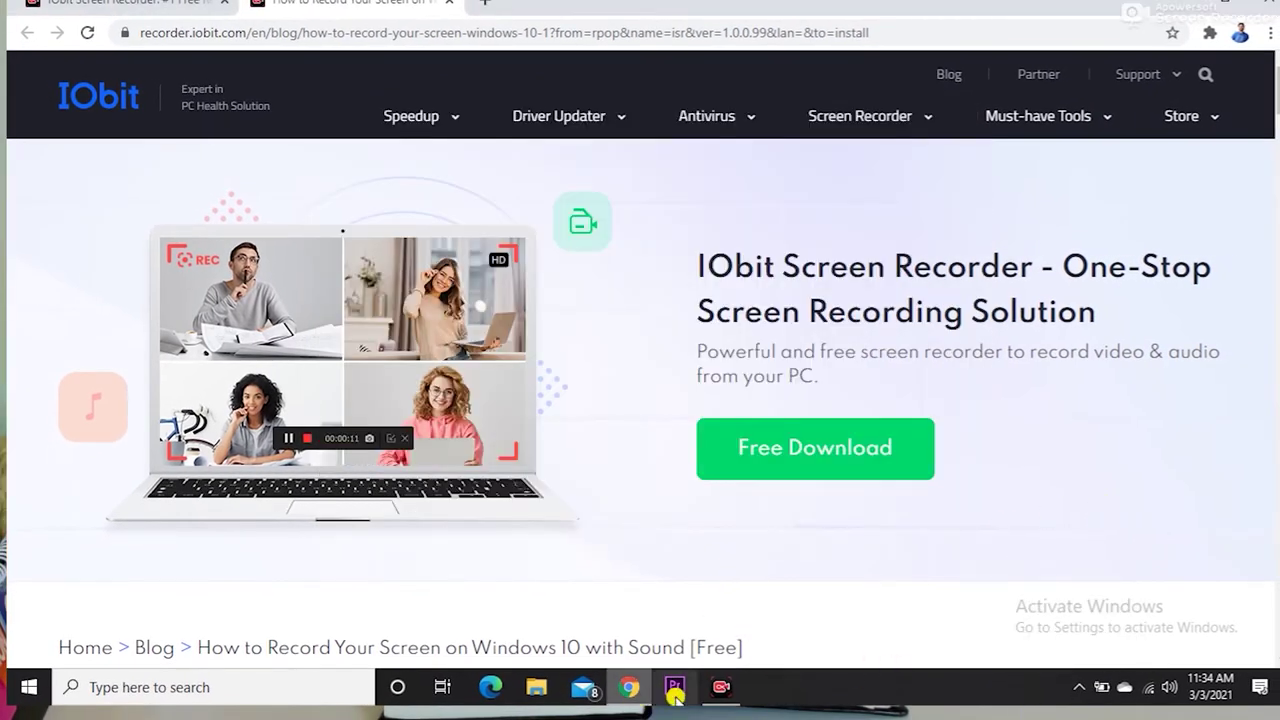
{"action": "left_click", "coordinate": [721, 687]}
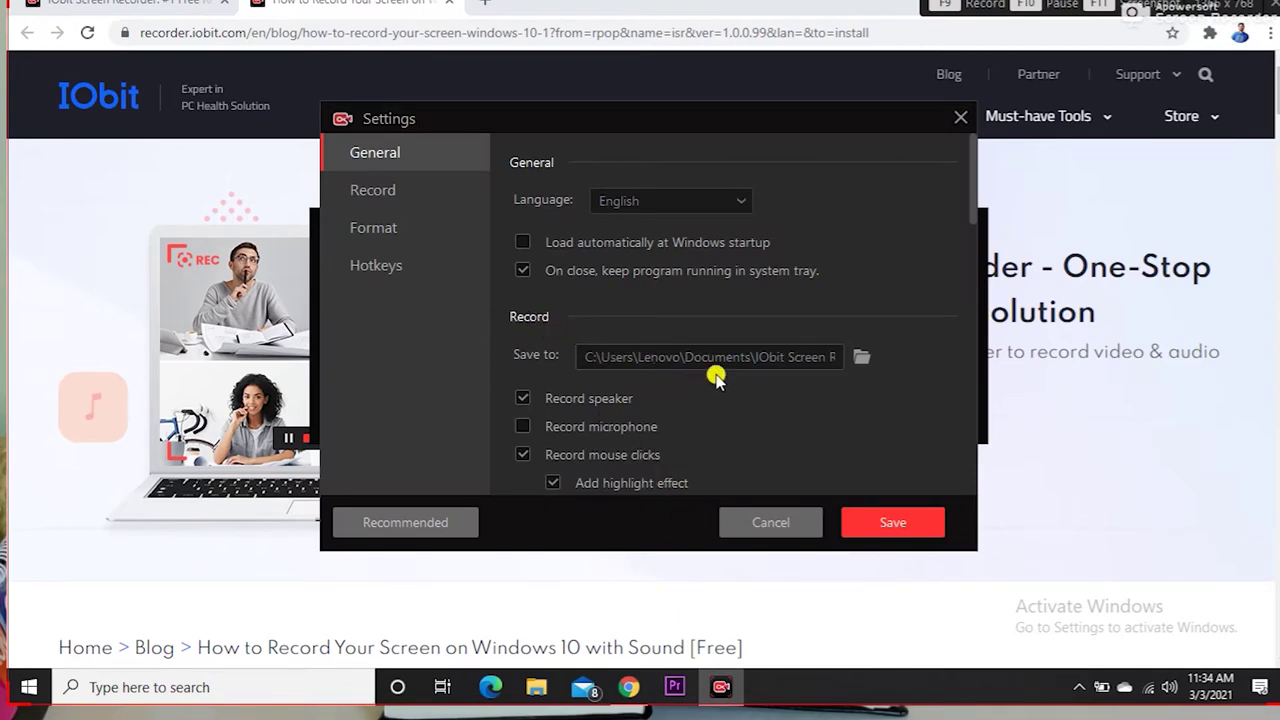
Step: Look through the folder choices for saved recordings, cancel the folder selection, and enable Record microphone
{"action": "left_click", "coordinate": [857, 357]}
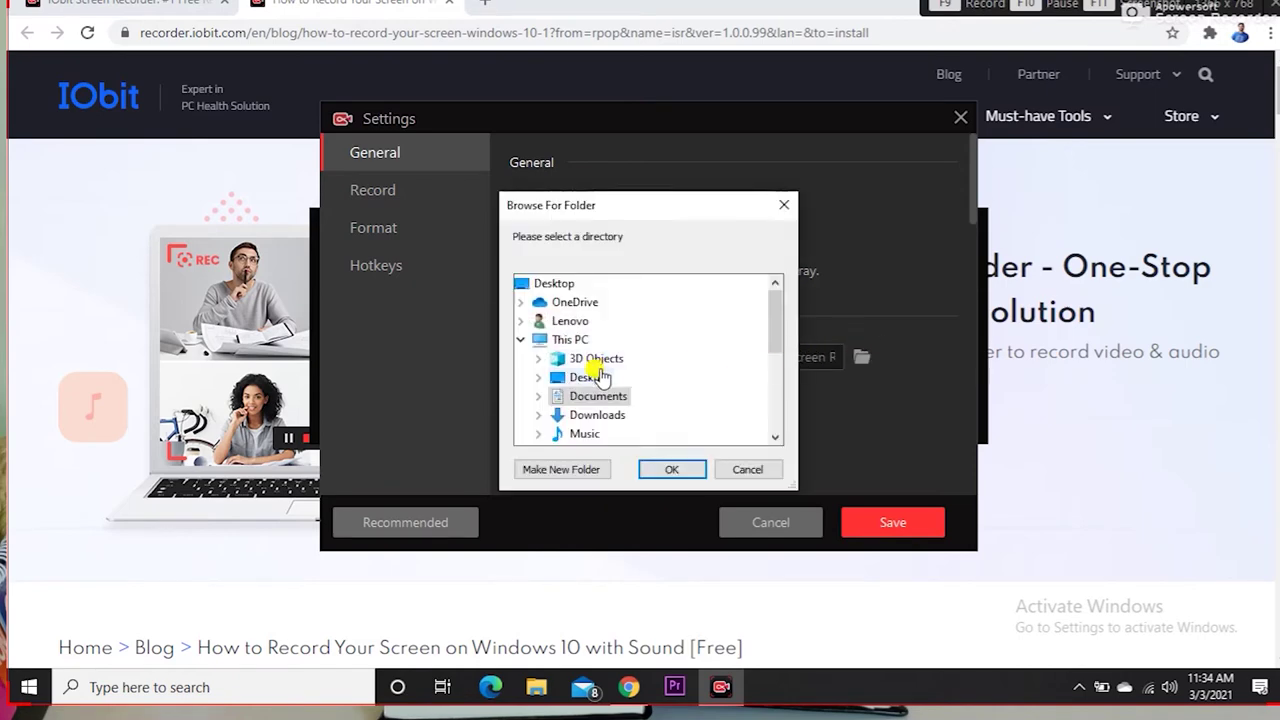
{"action": "left_click", "coordinate": [783, 205]}
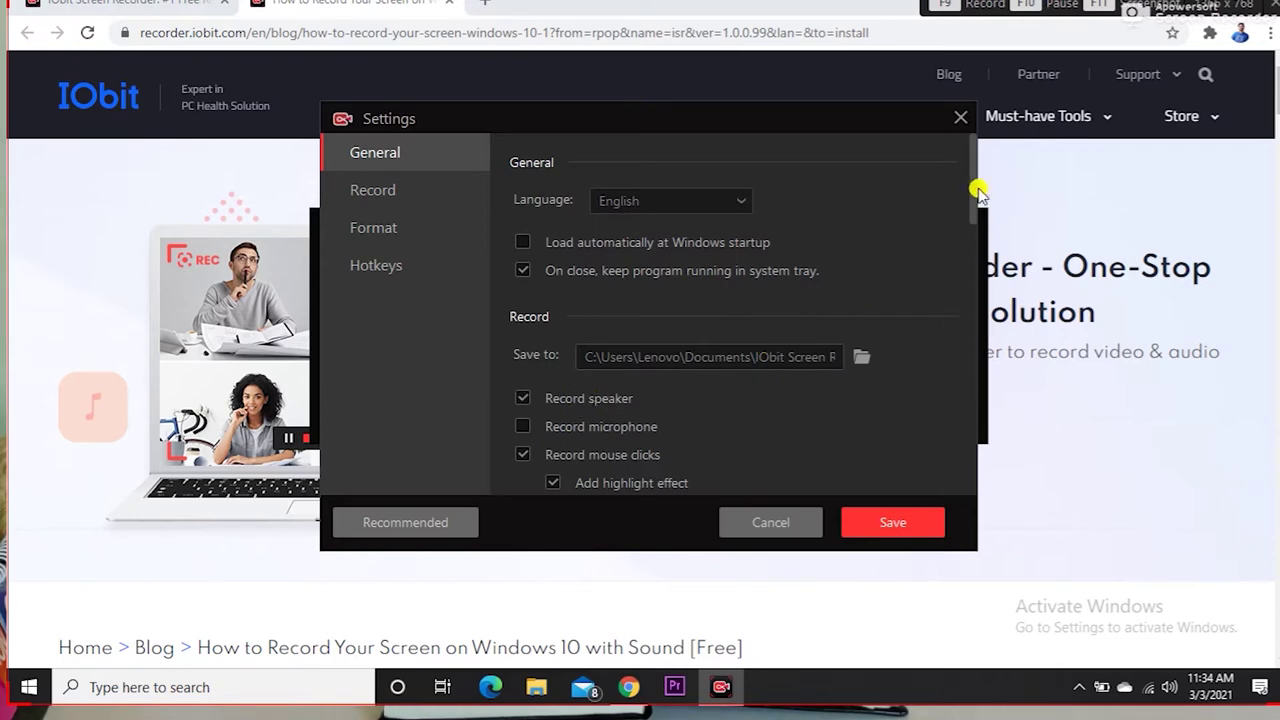
{"action": "left_click_drag", "start_coordinate": [977, 189], "coordinate": [977, 246]}
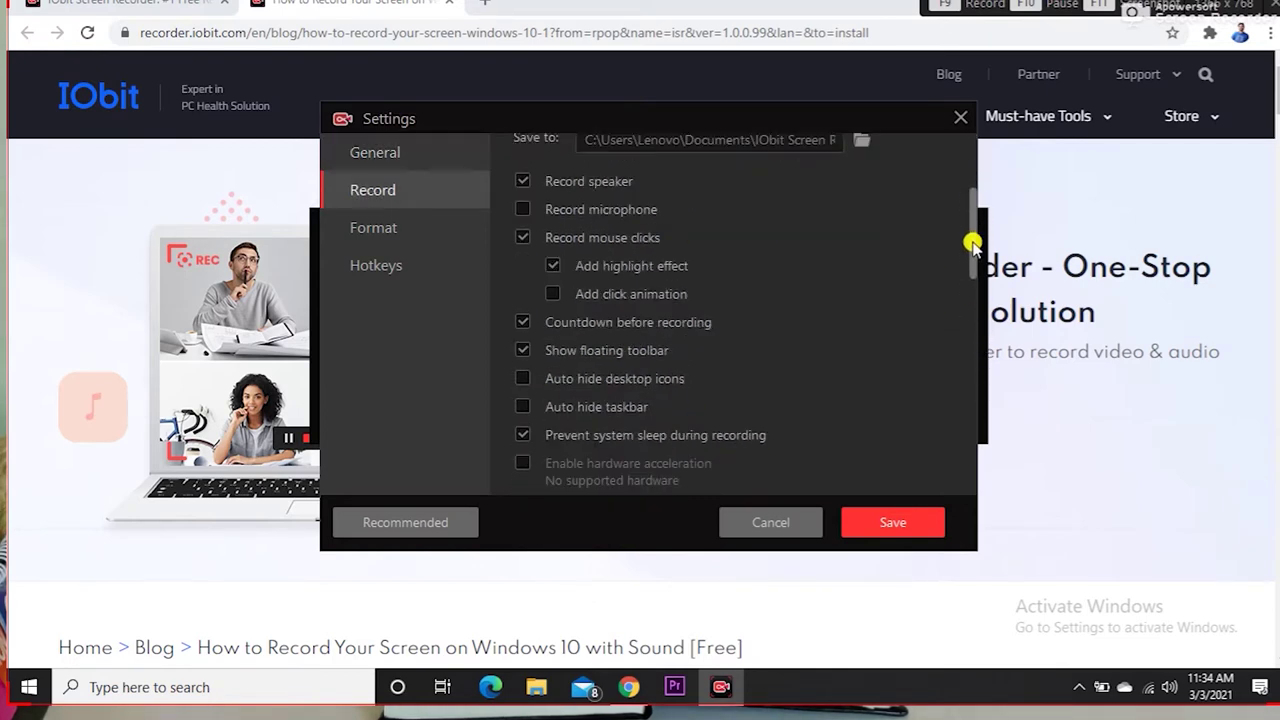
{"action": "left_click", "coordinate": [522, 209]}
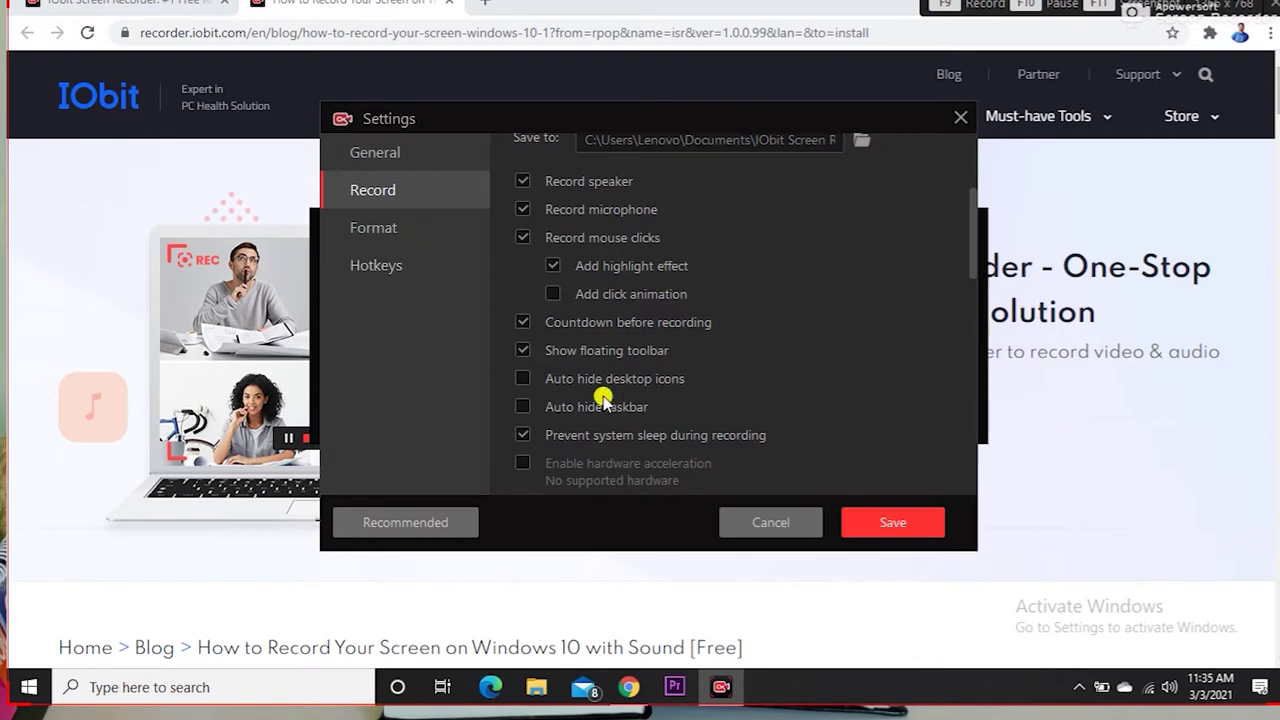
Step: Go through the settings sections to the video format options and review the available sizes and file formats
{"action": "scroll", "coordinate": [880, 350], "scroll_direction": "down", "scroll_amount": 2}
{"action": "scroll", "coordinate": [760, 400], "scroll_direction": "down", "scroll_amount": 1}
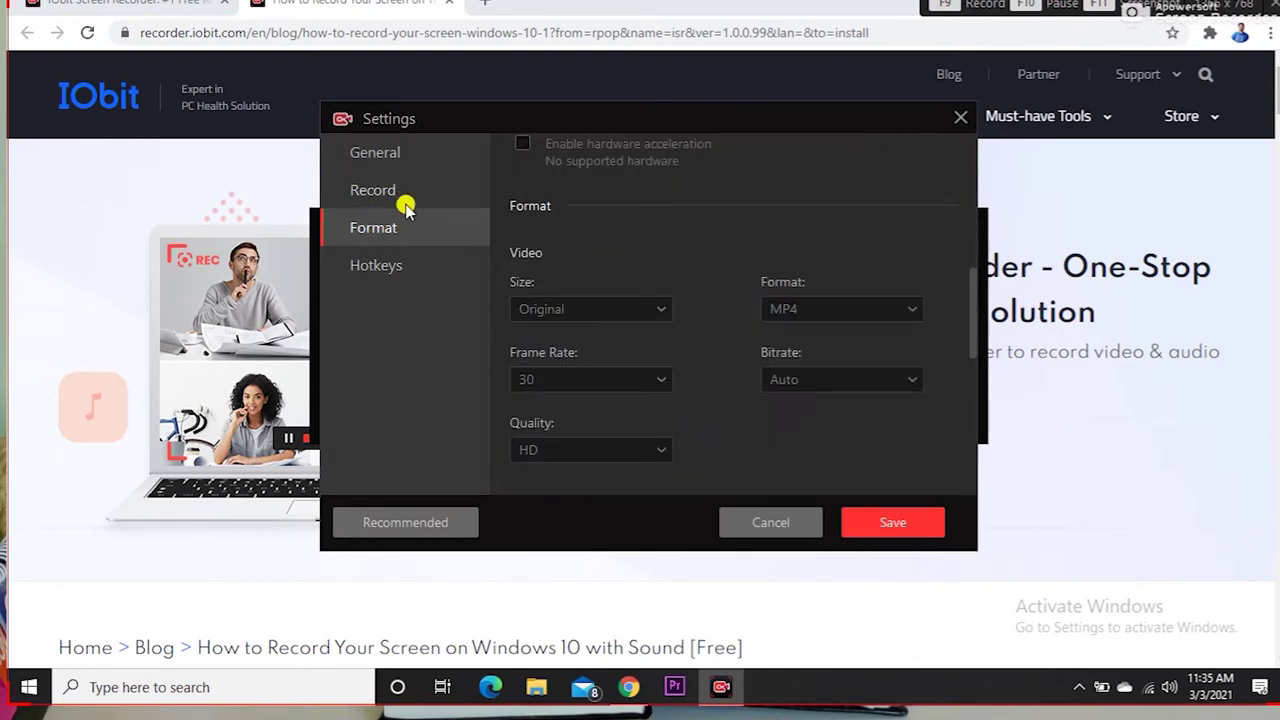
{"action": "left_click", "coordinate": [403, 154]}
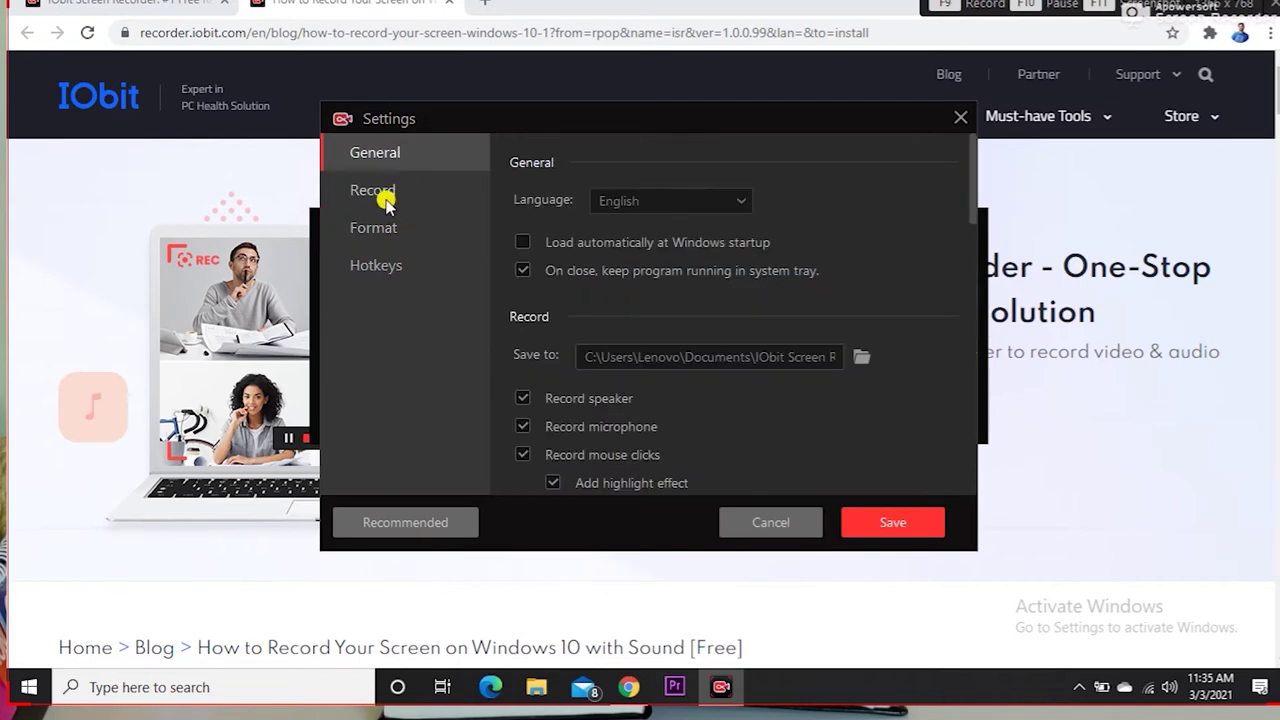
{"action": "left_click", "coordinate": [386, 194]}
{"action": "left_click", "coordinate": [370, 226]}
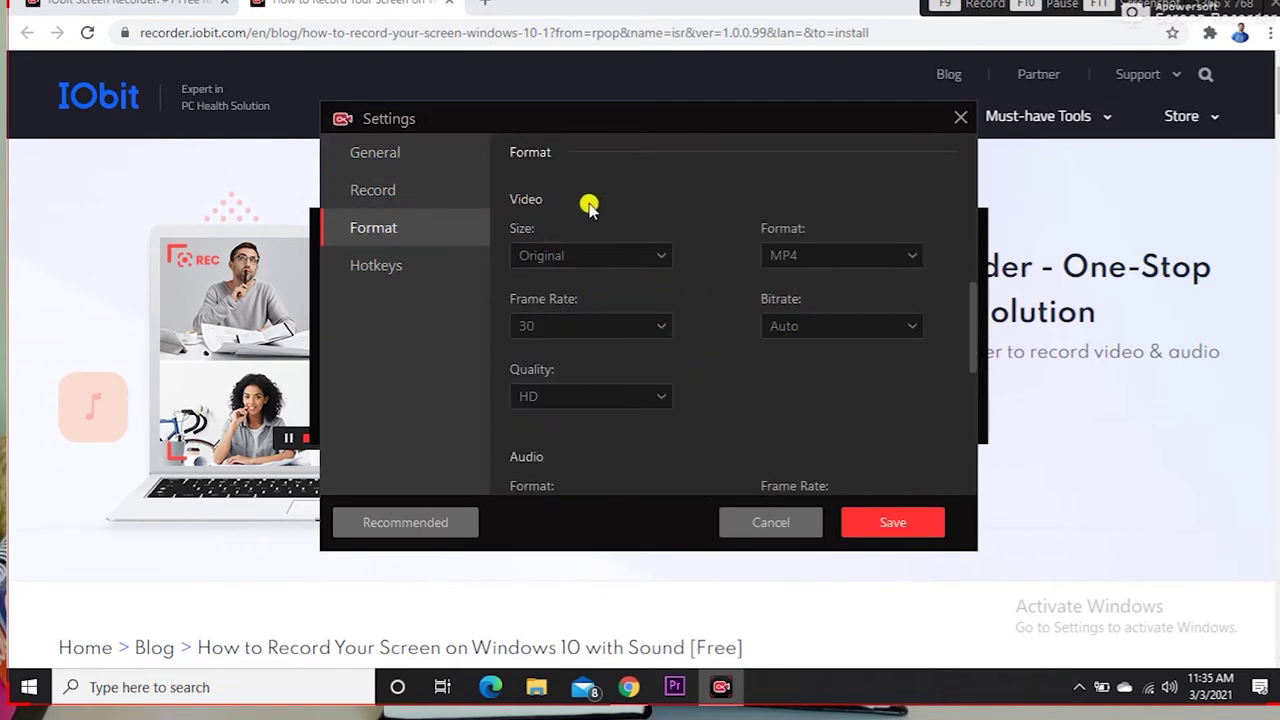
{"action": "left_click", "coordinate": [656, 257]}
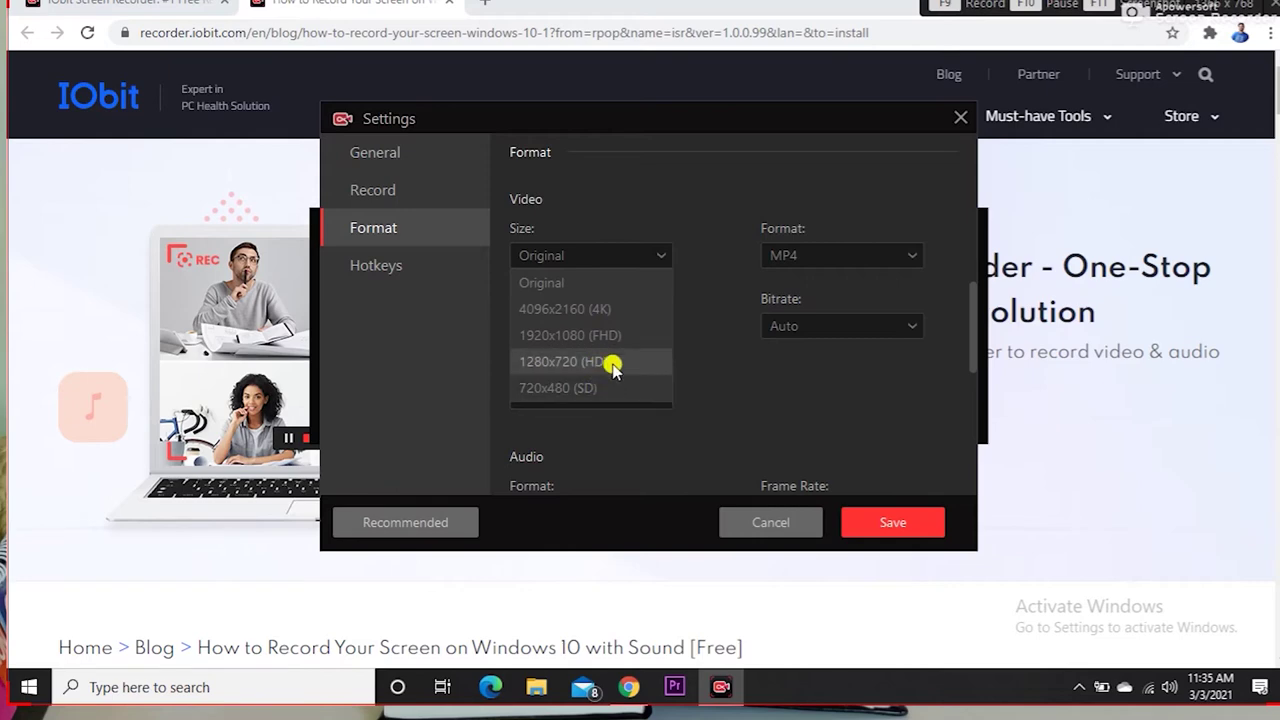
{"action": "left_click", "coordinate": [657, 252]}
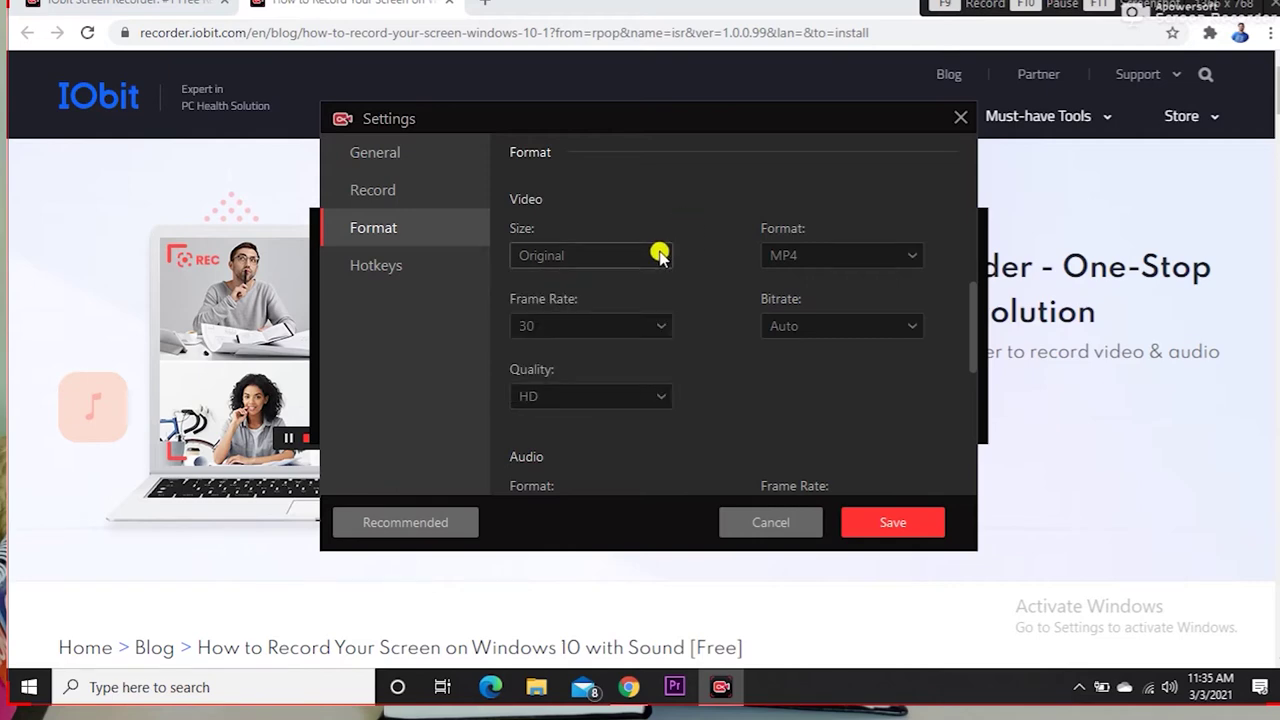
{"action": "left_click", "coordinate": [838, 255]}
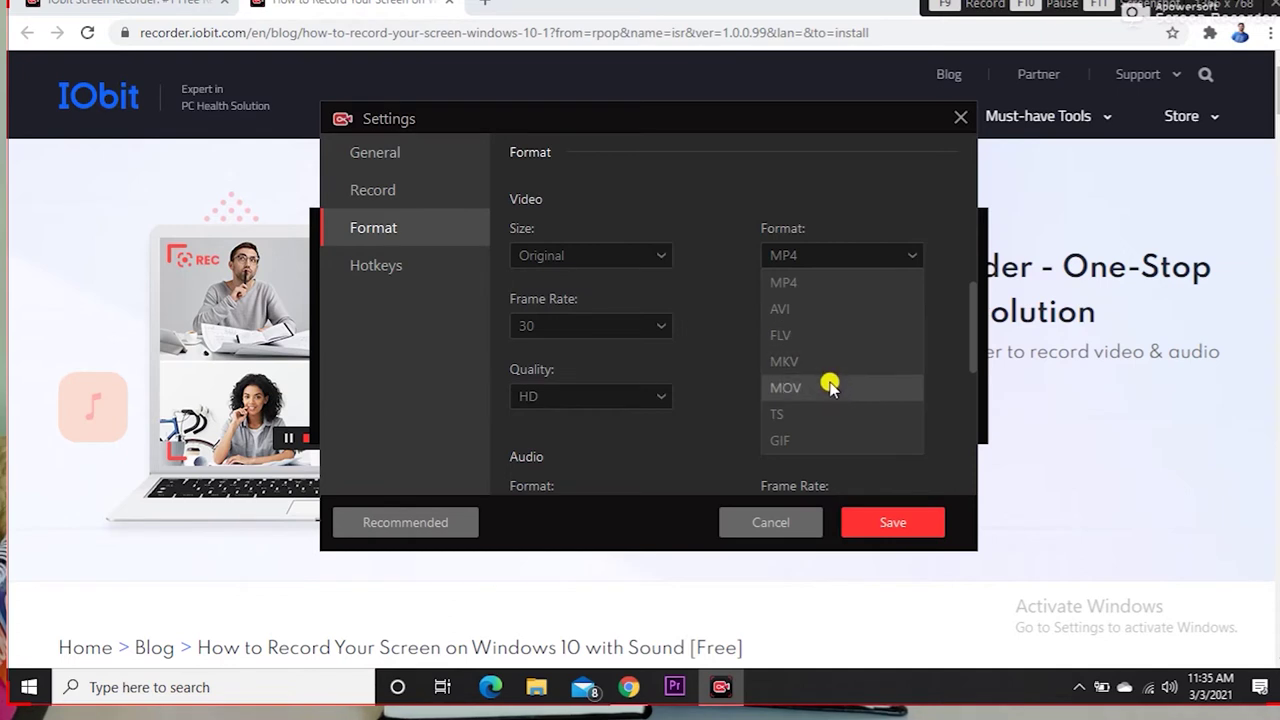
{"action": "left_click", "coordinate": [912, 255]}
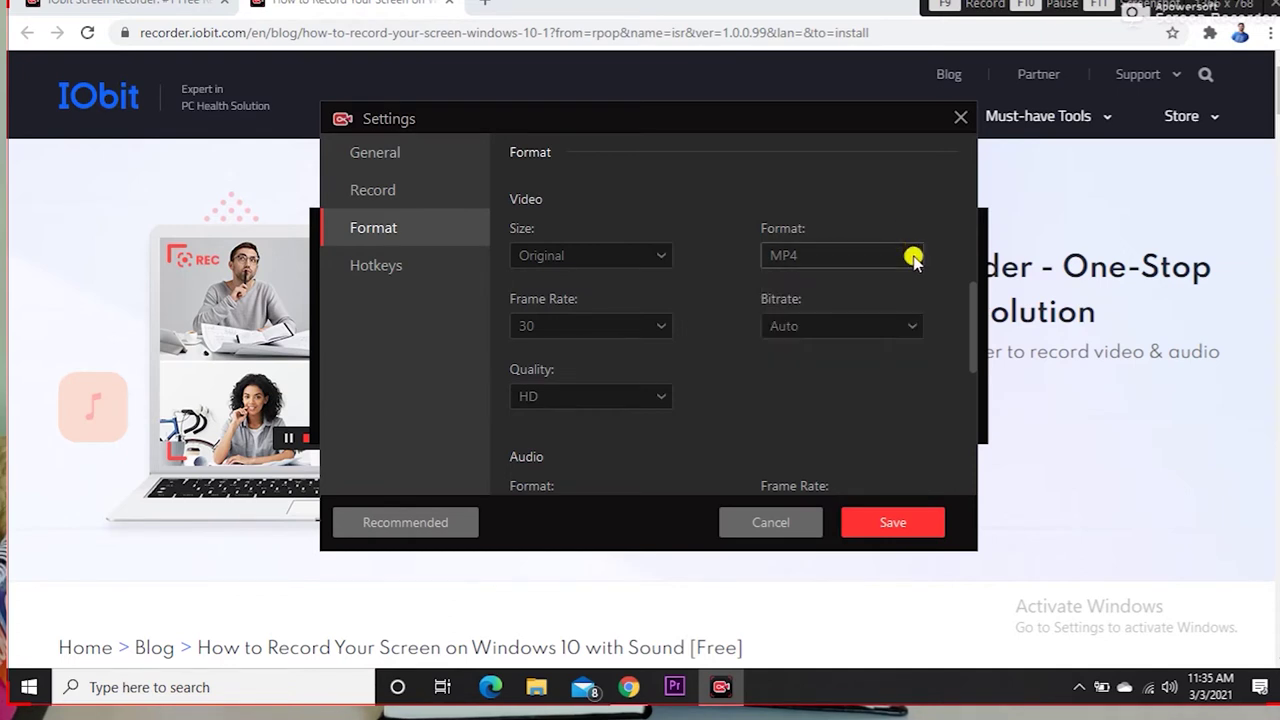
Step: Review the available frame rate, bitrate and quality choices for recorded video
{"action": "left_click", "coordinate": [662, 326]}
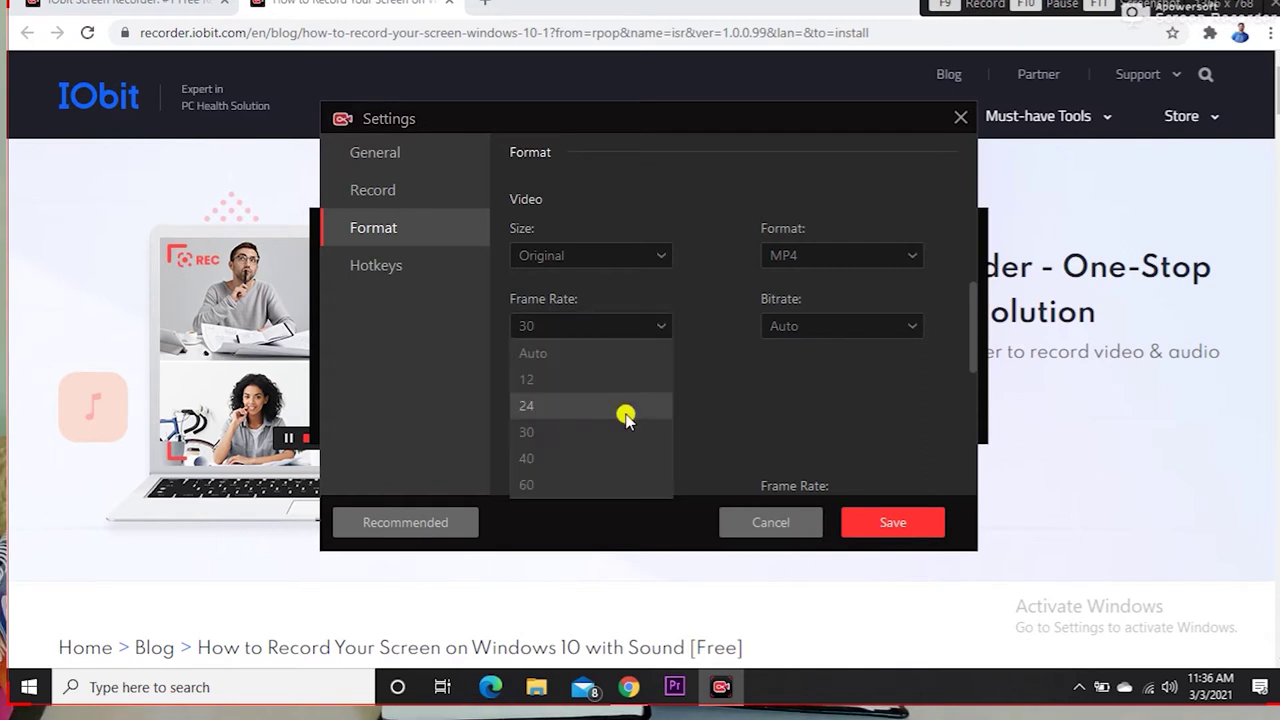
{"action": "left_click", "coordinate": [657, 326]}
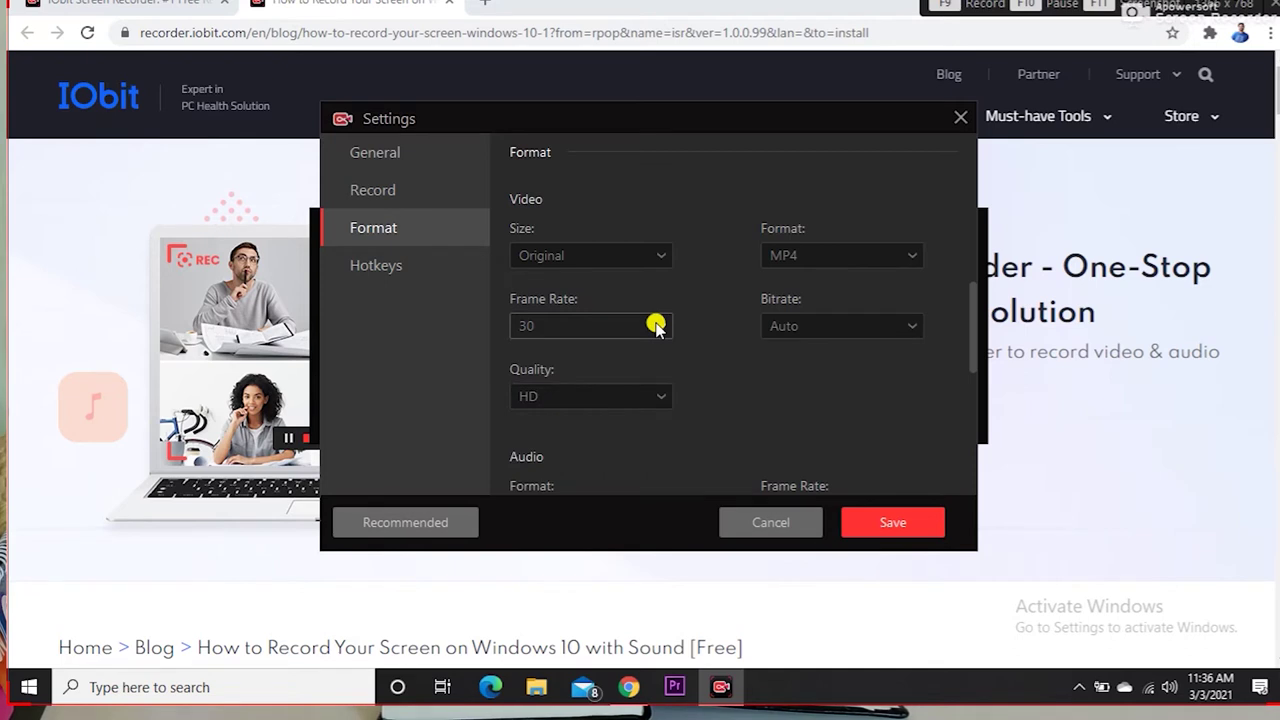
{"action": "left_click", "coordinate": [838, 326]}
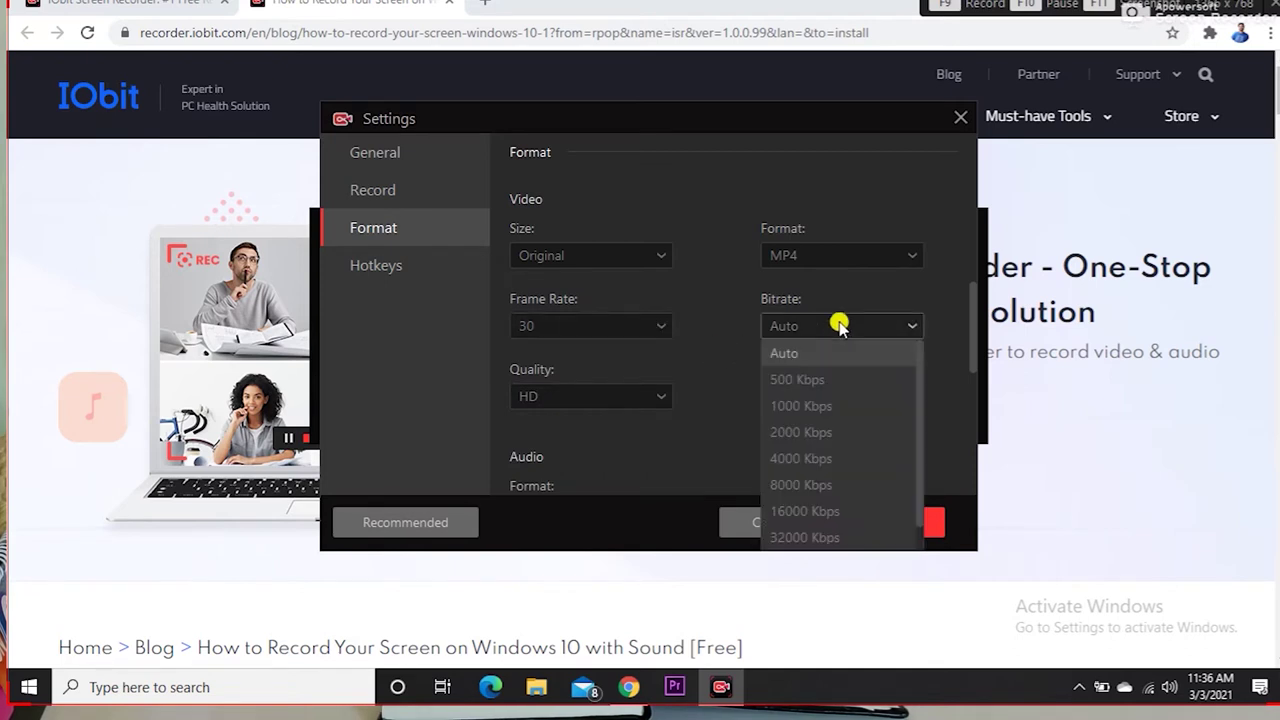
{"action": "left_click", "coordinate": [838, 326]}
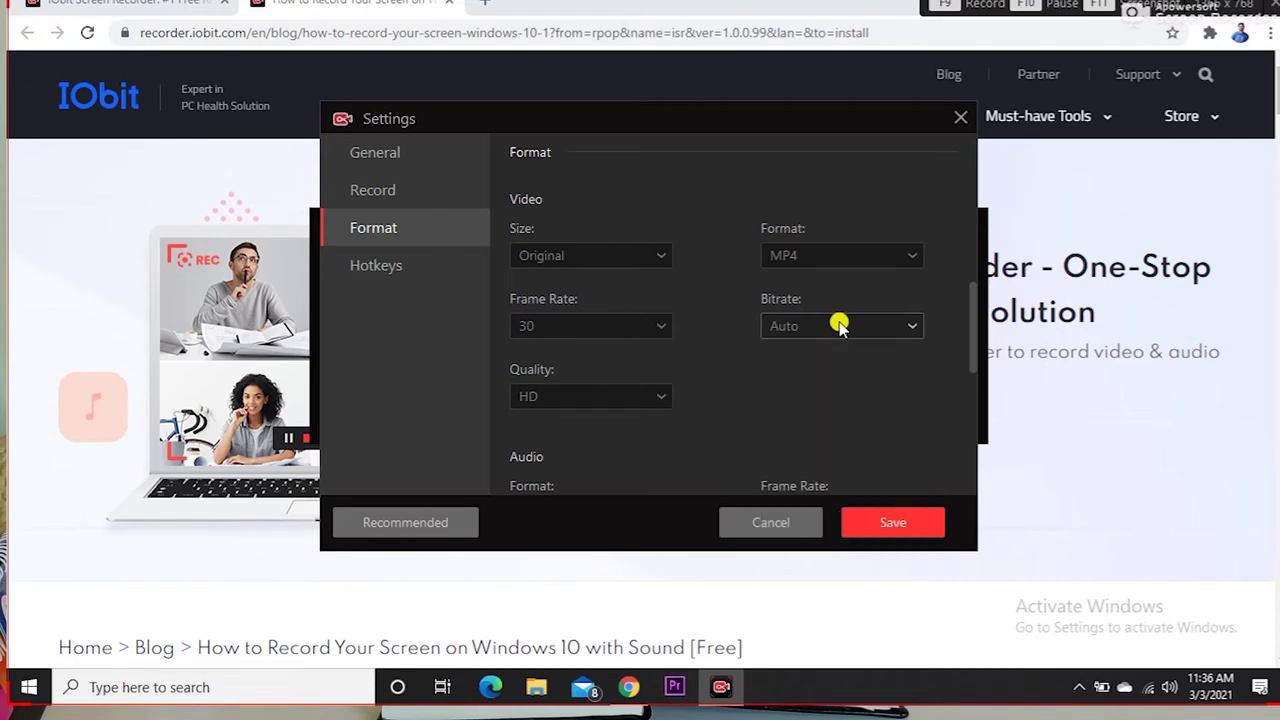
{"action": "left_click", "coordinate": [660, 398]}
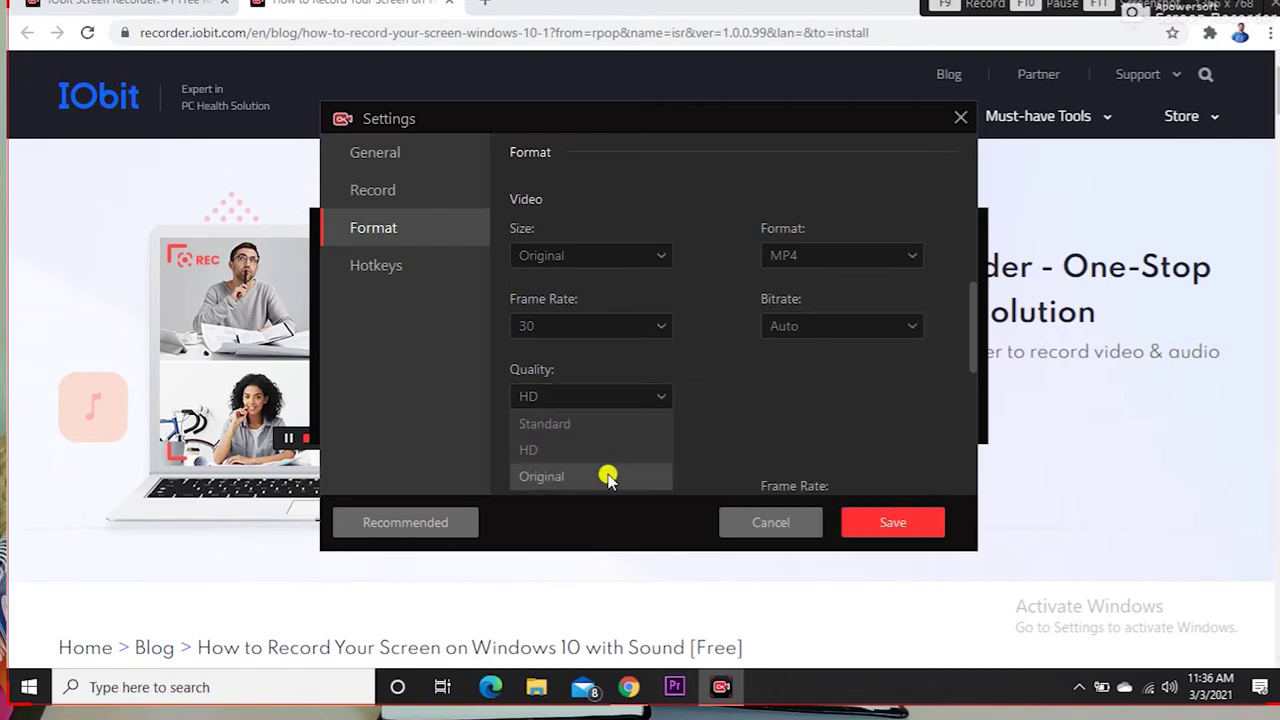
{"action": "left_click", "coordinate": [657, 396]}
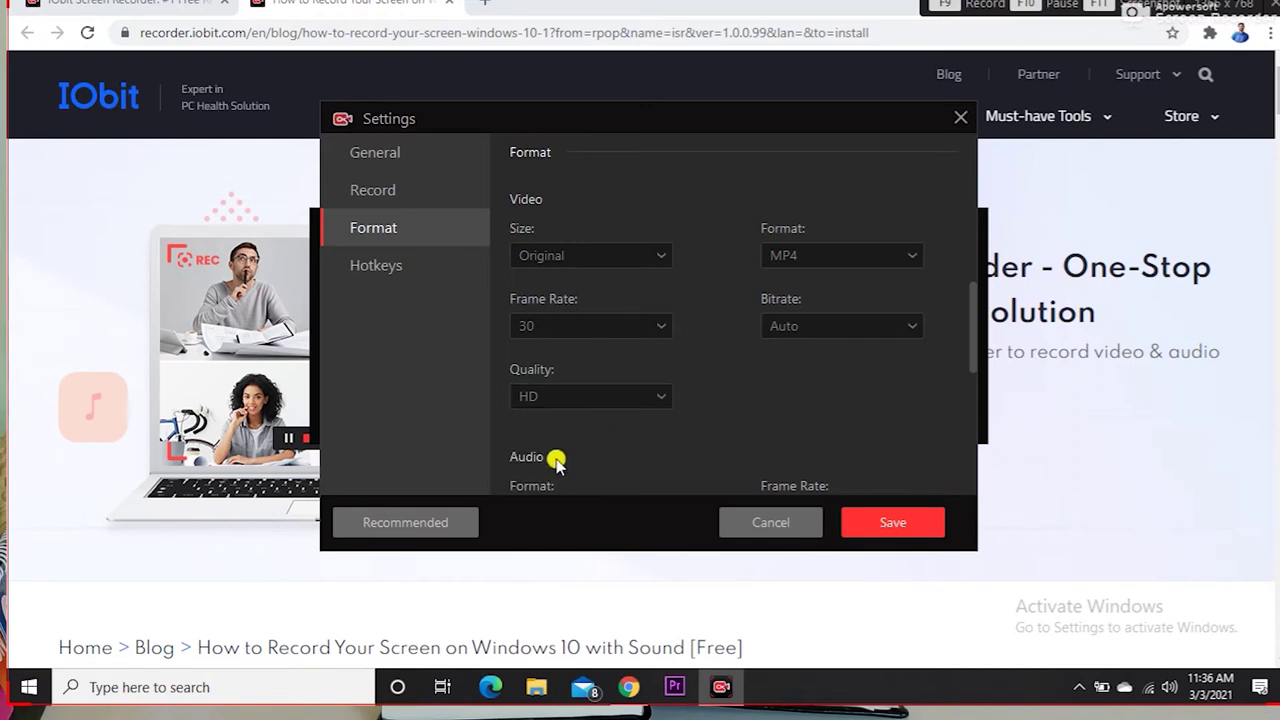
Step: Review the recording hotkeys and screenshot format choices, and save the recorder settings
{"action": "left_click", "coordinate": [400, 285]}
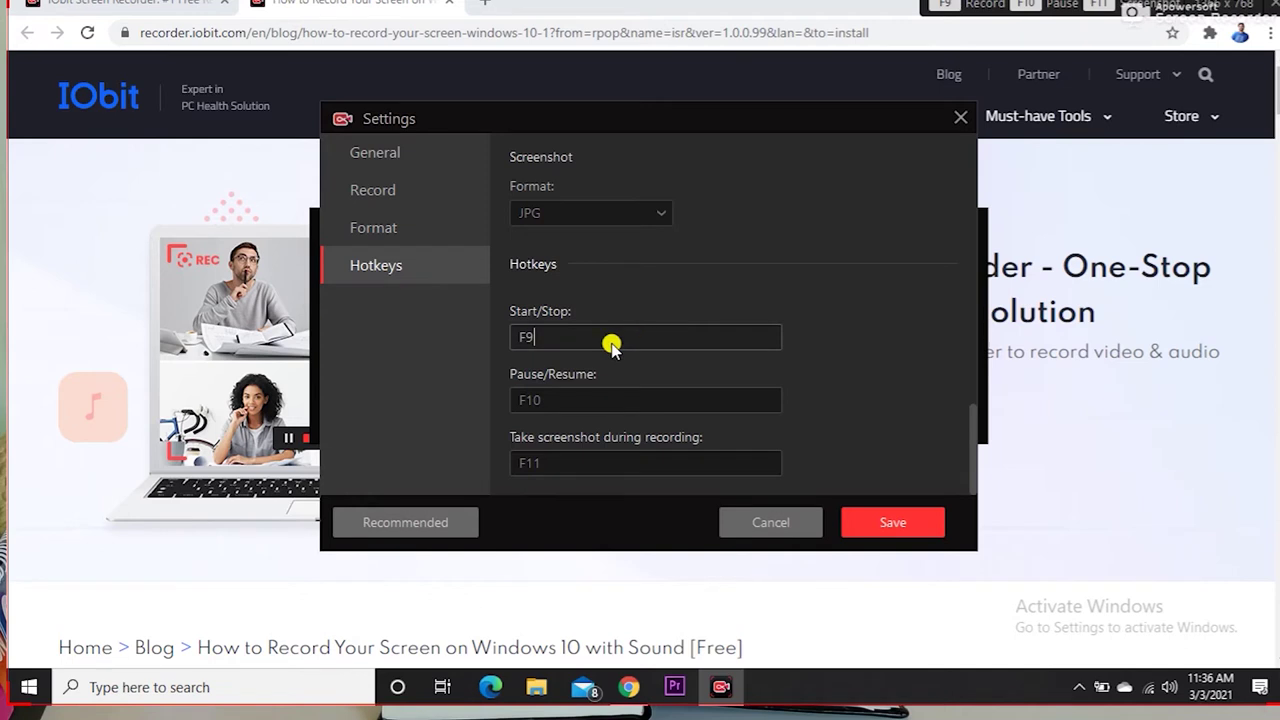
{"action": "left_click", "coordinate": [637, 215]}
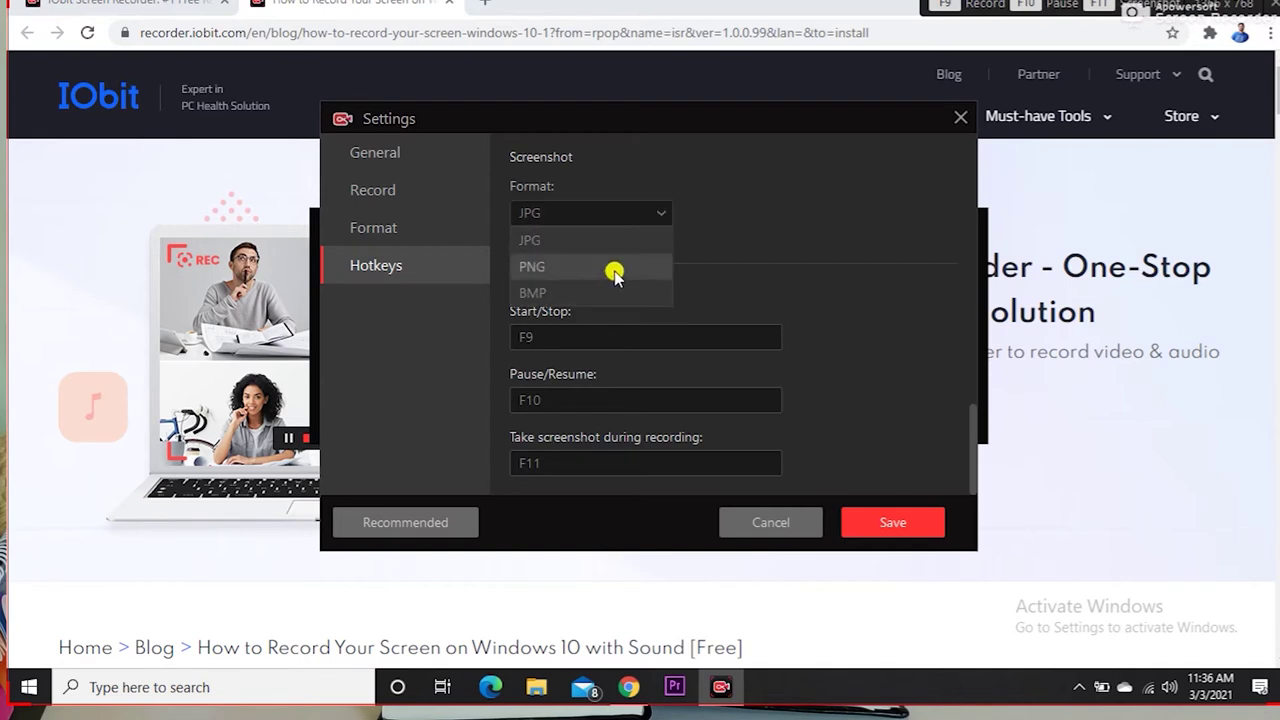
{"action": "left_click", "coordinate": [660, 214]}
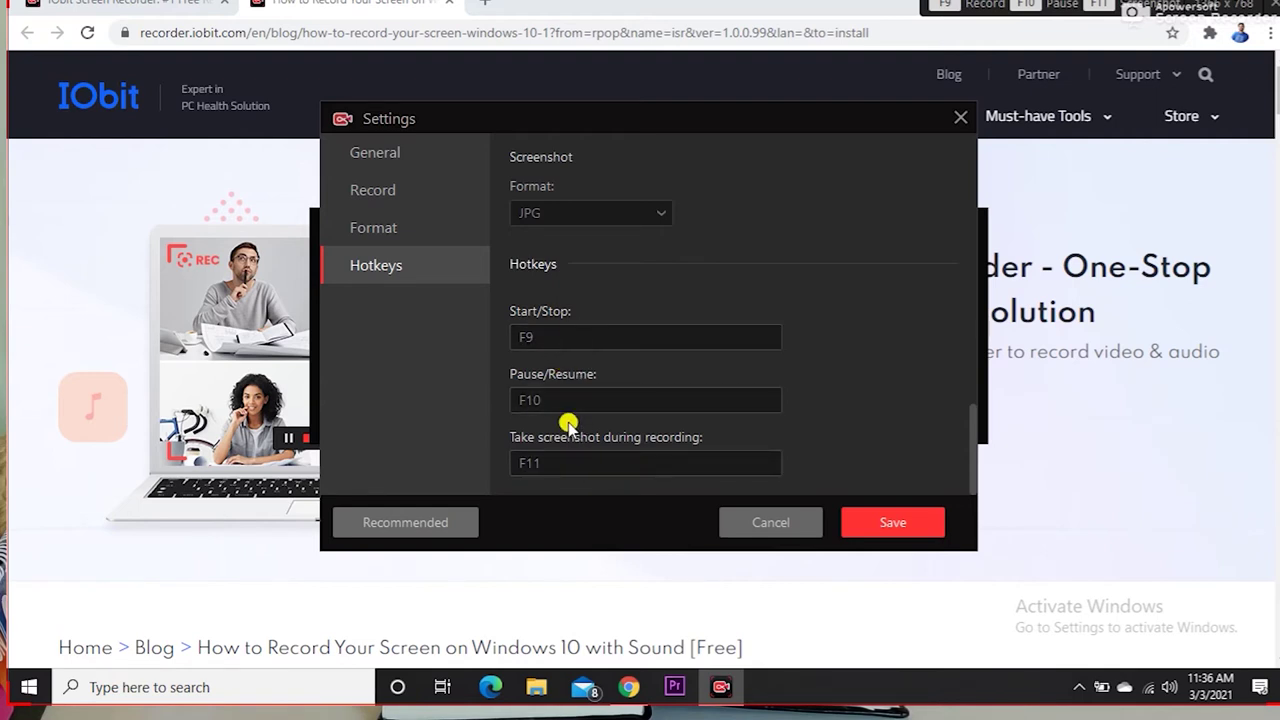
{"action": "left_click", "coordinate": [888, 532]}
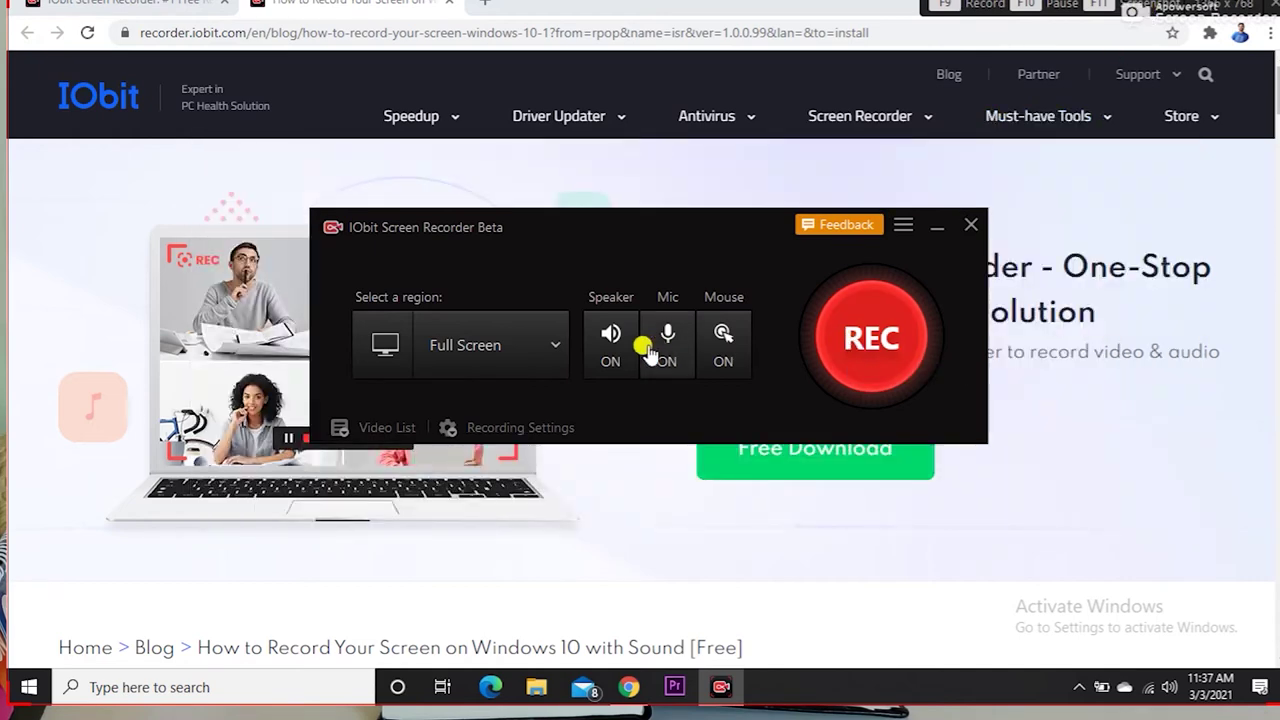
Step: Review the recording region choices, keep Full Screen, and start recording the screen
{"action": "left_click", "coordinate": [553, 345]}
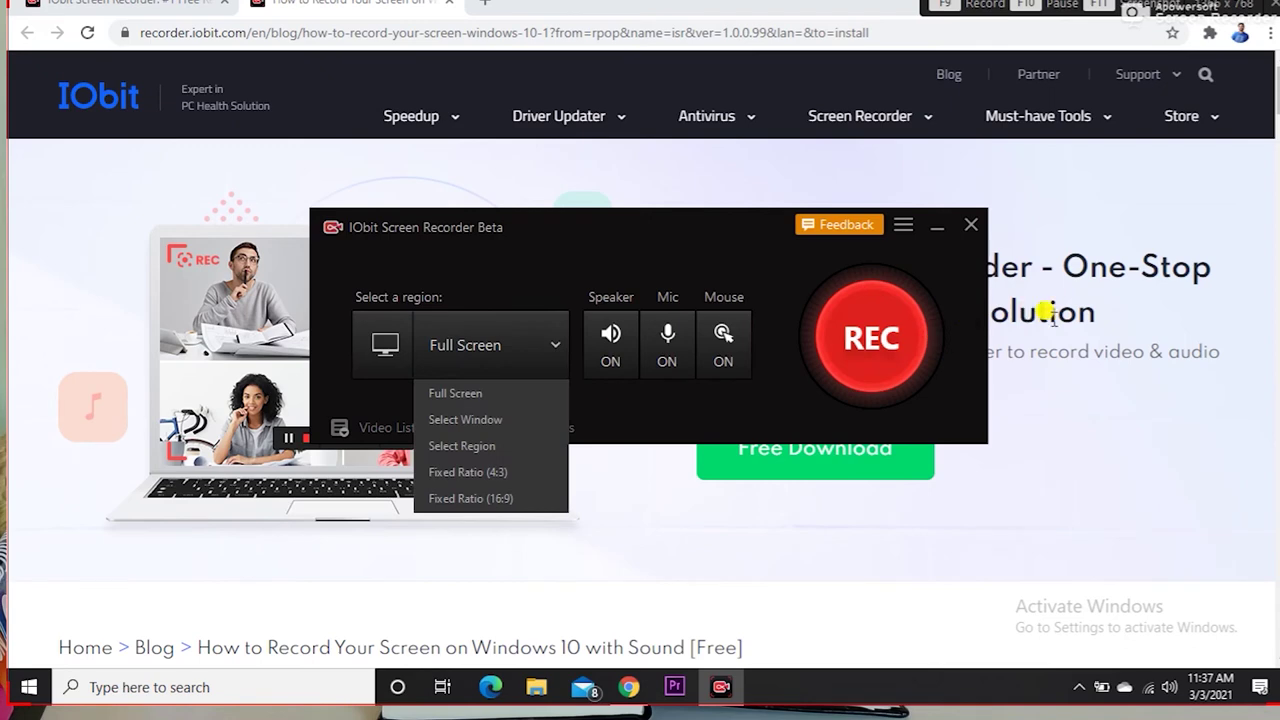
{"action": "key", "text": "F9"}
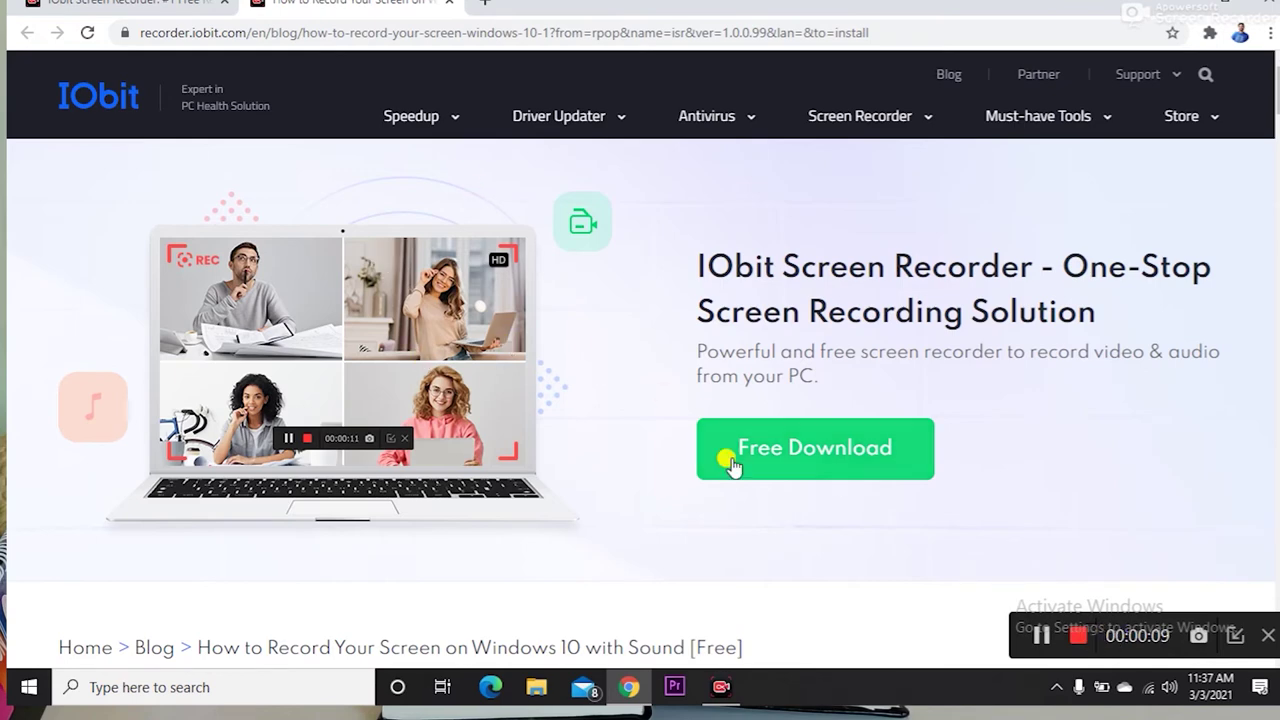
Step: Take a screenshot during the recording and minimize the recording control bar
{"action": "mouse_move", "coordinate": [688, 136]}
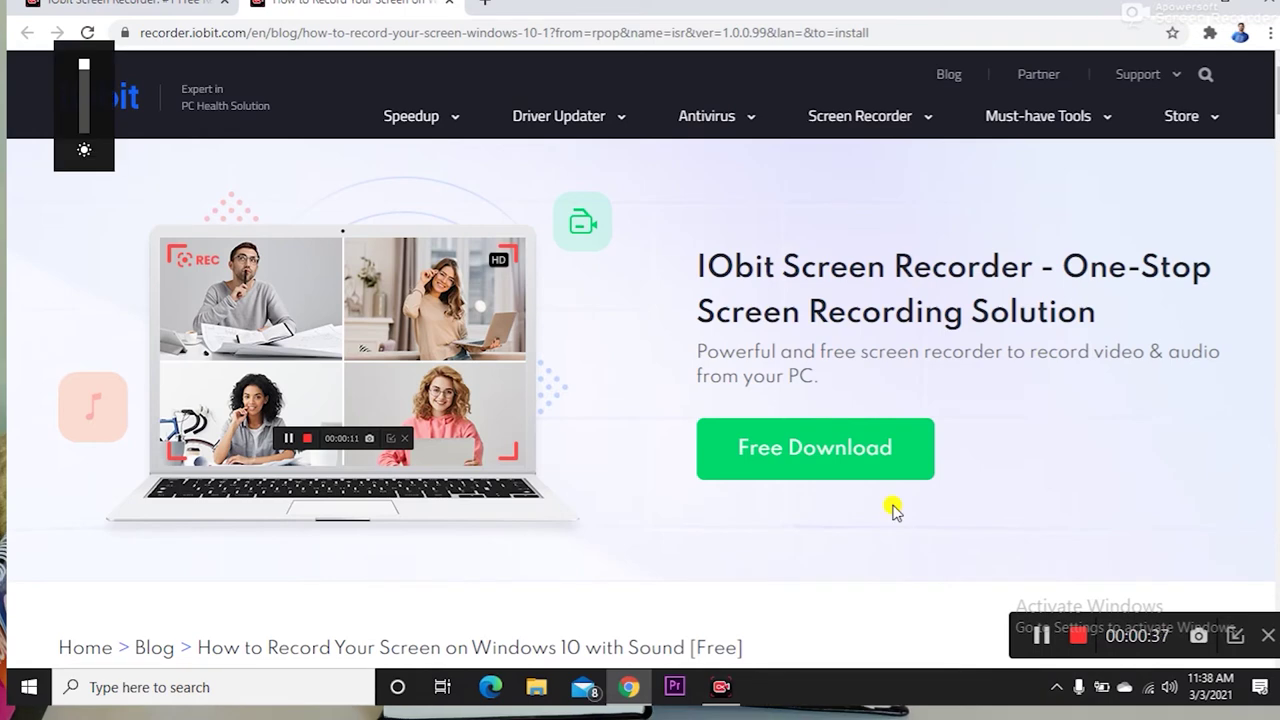
{"action": "left_click", "coordinate": [1200, 637]}
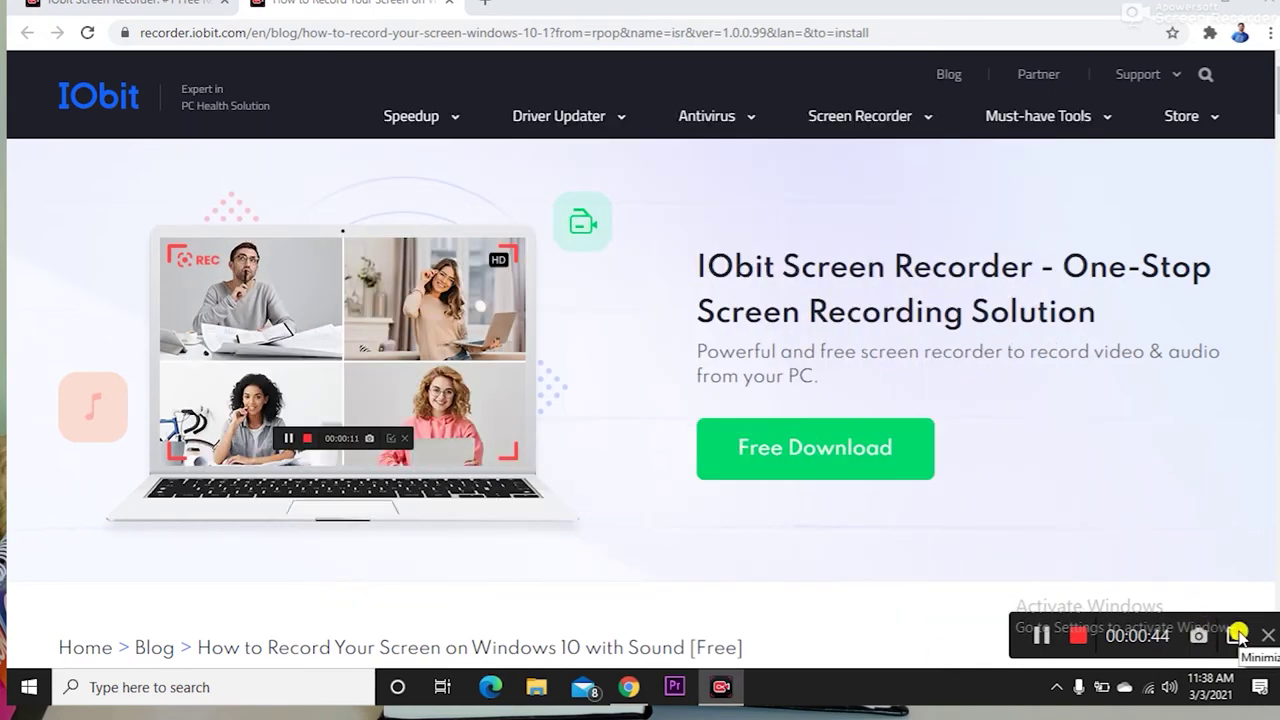
{"action": "left_click", "coordinate": [1238, 634]}
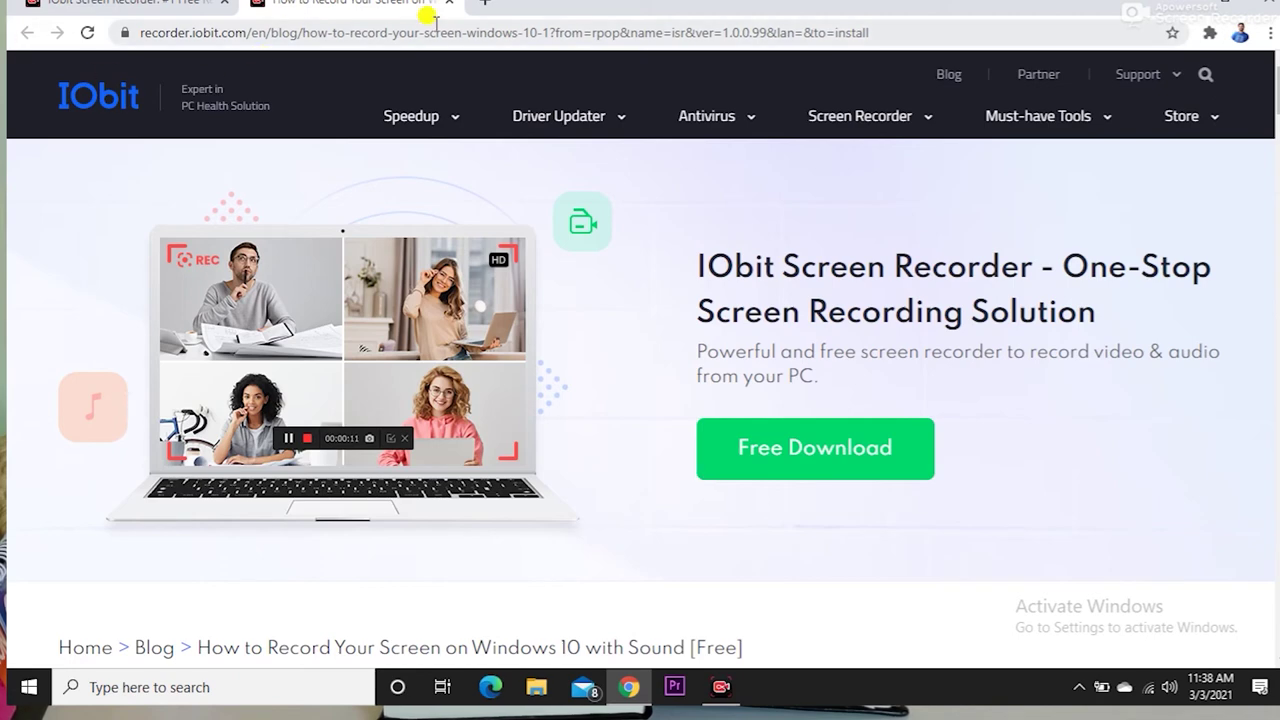
Step: Capture a new blank browser tab in the recording, and stop recording from the restored control bar
{"action": "left_click", "coordinate": [480, 6]}
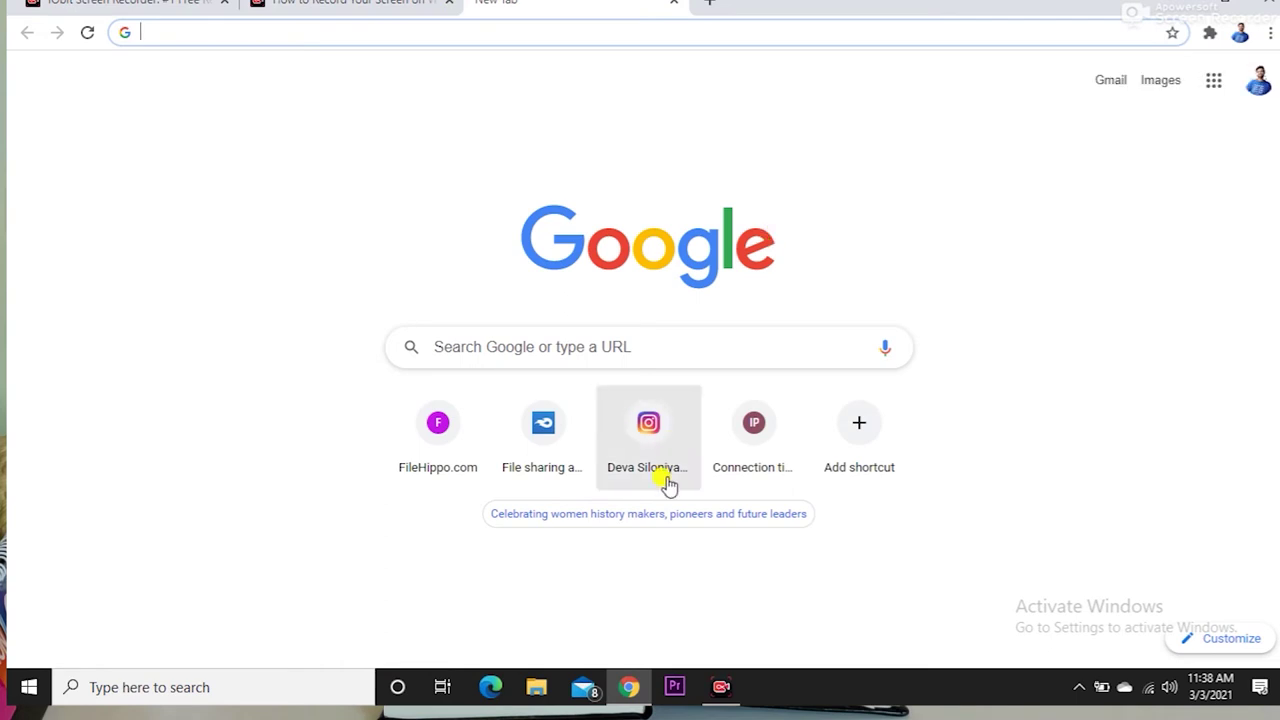
{"action": "left_click", "coordinate": [722, 689]}
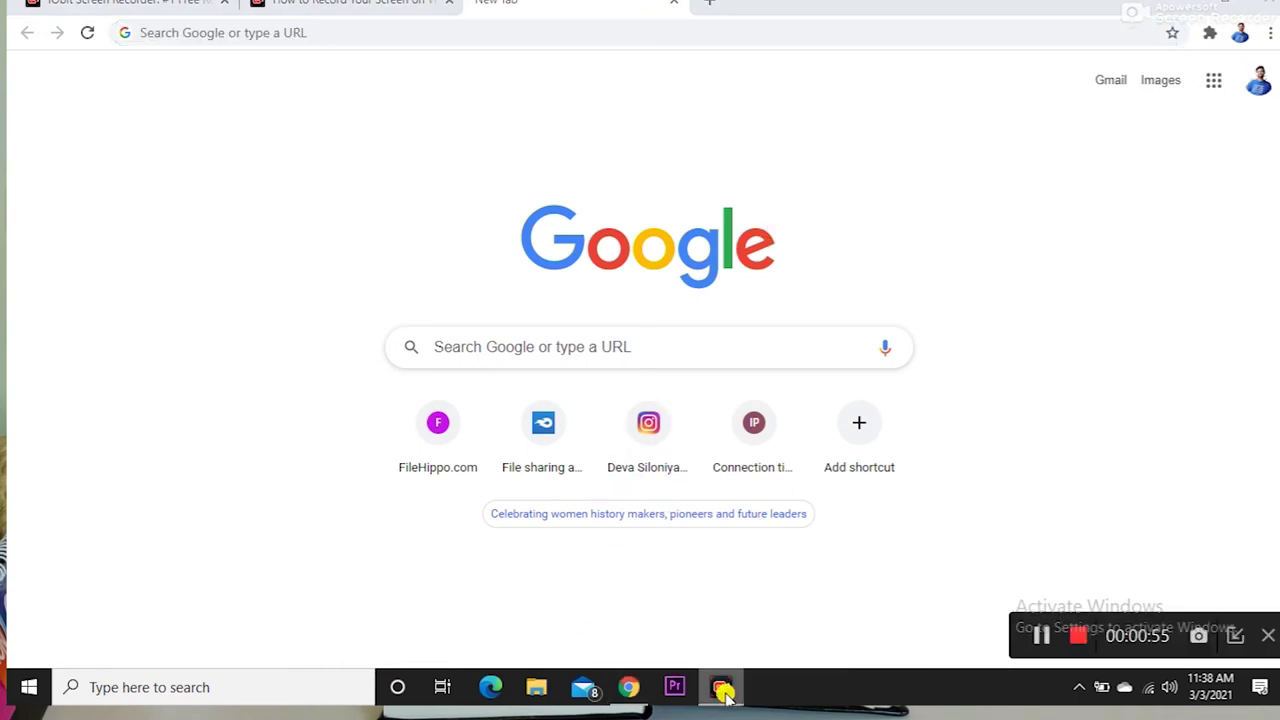
{"action": "left_click", "coordinate": [1078, 636]}
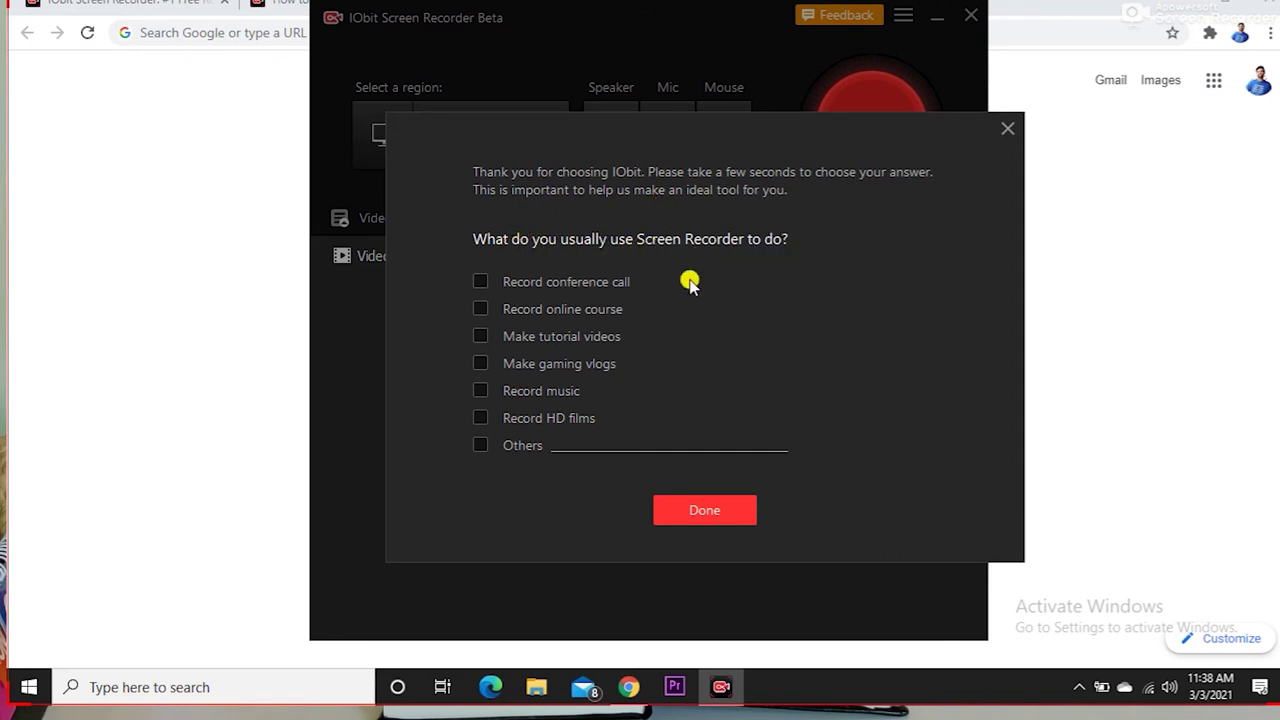
Step: Answer the usage survey with Make tutorial videos, submit it, and play the newly recorded video
{"action": "left_click", "coordinate": [481, 337]}
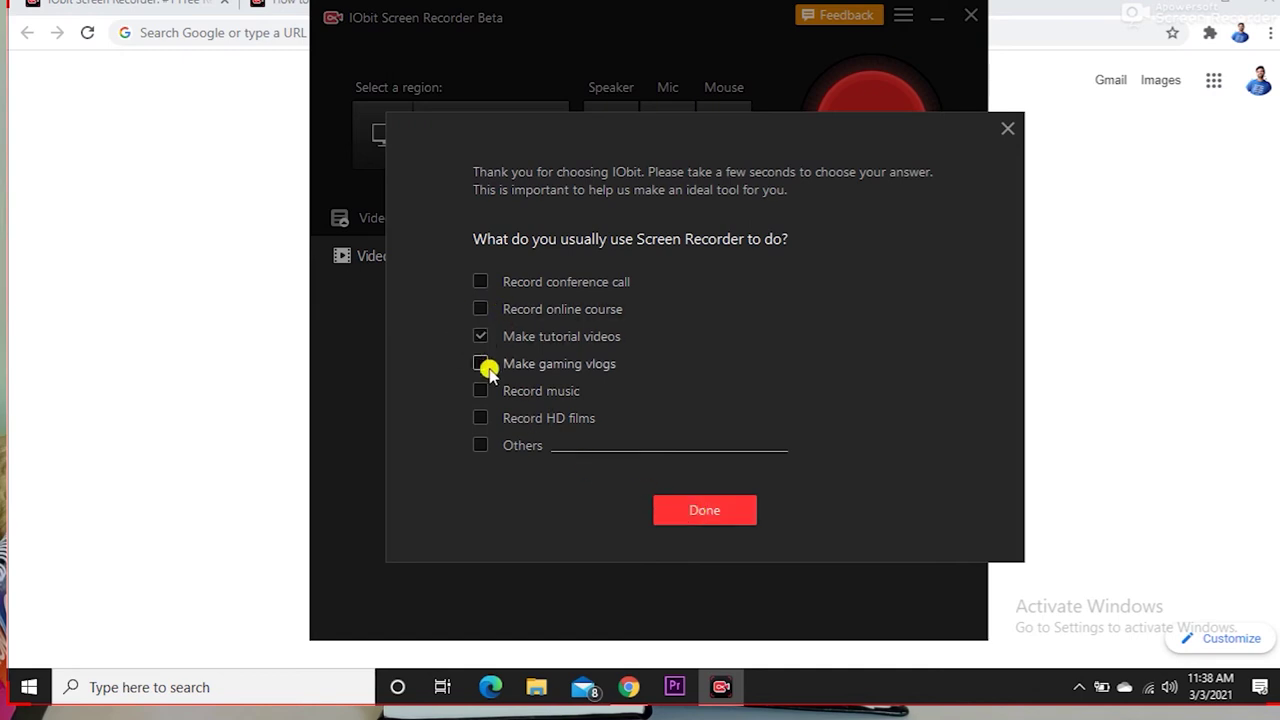
{"action": "left_click", "coordinate": [694, 512]}
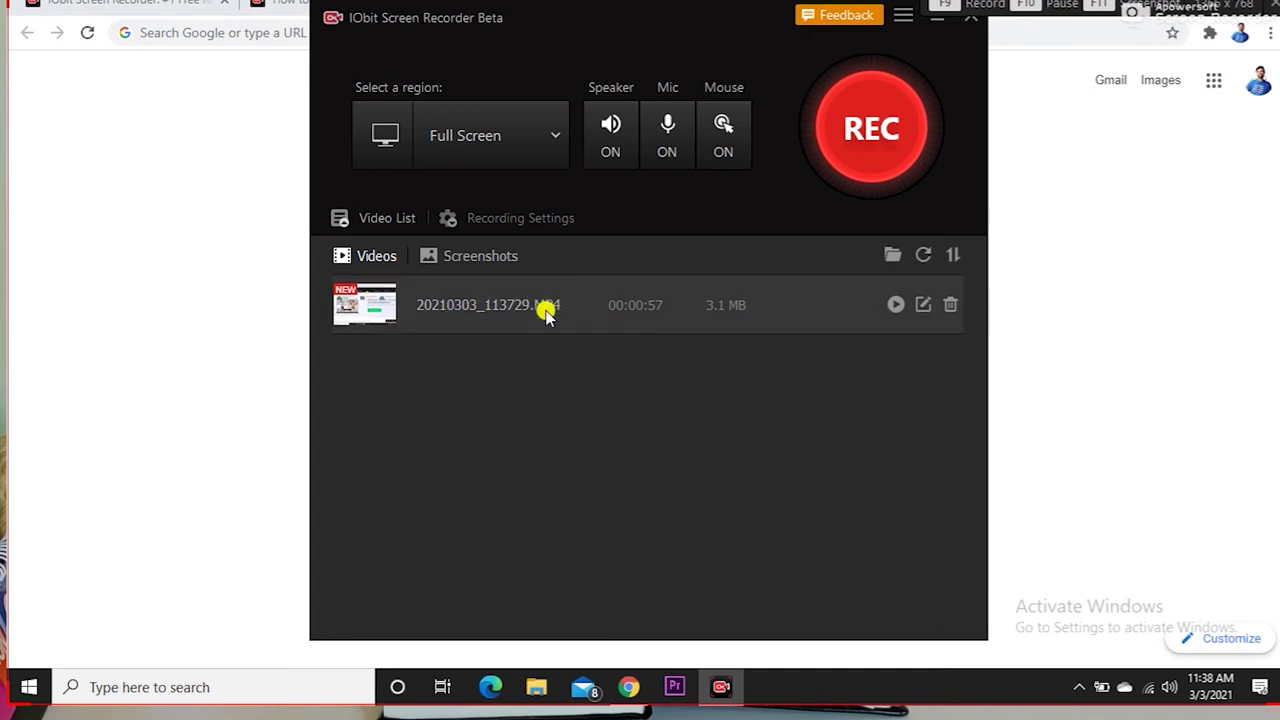
{"action": "left_click", "coordinate": [896, 305]}
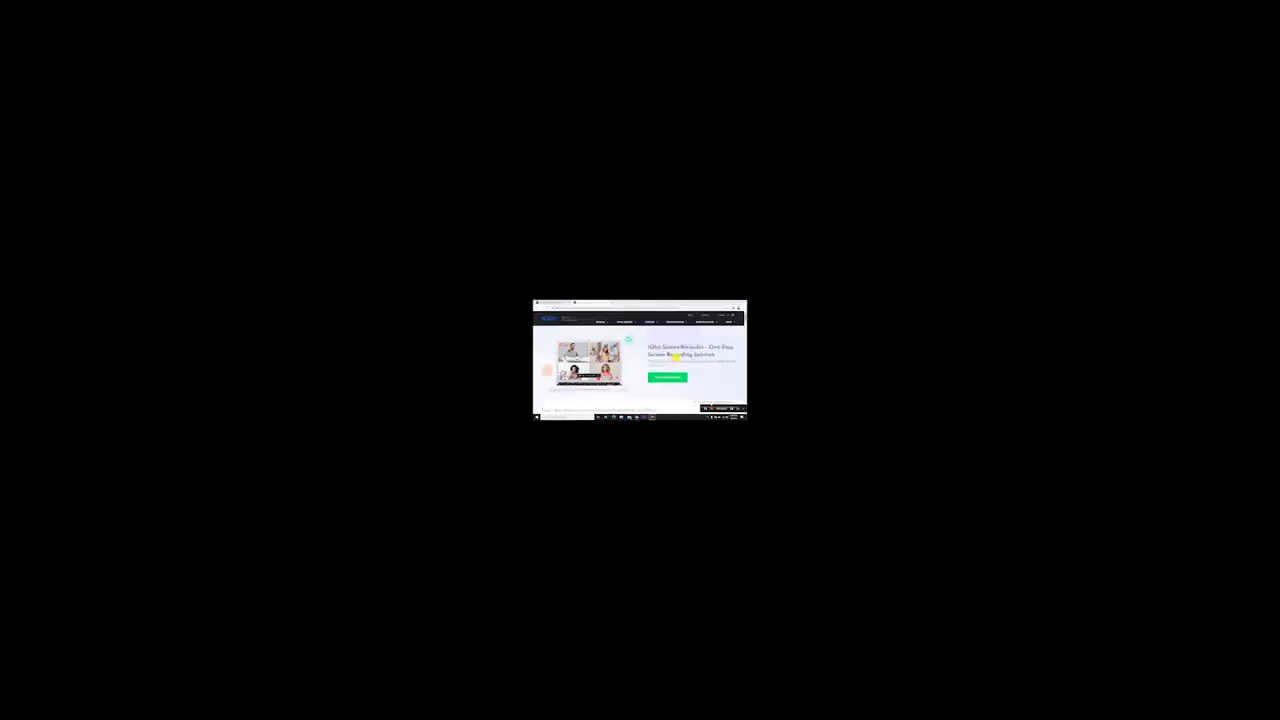